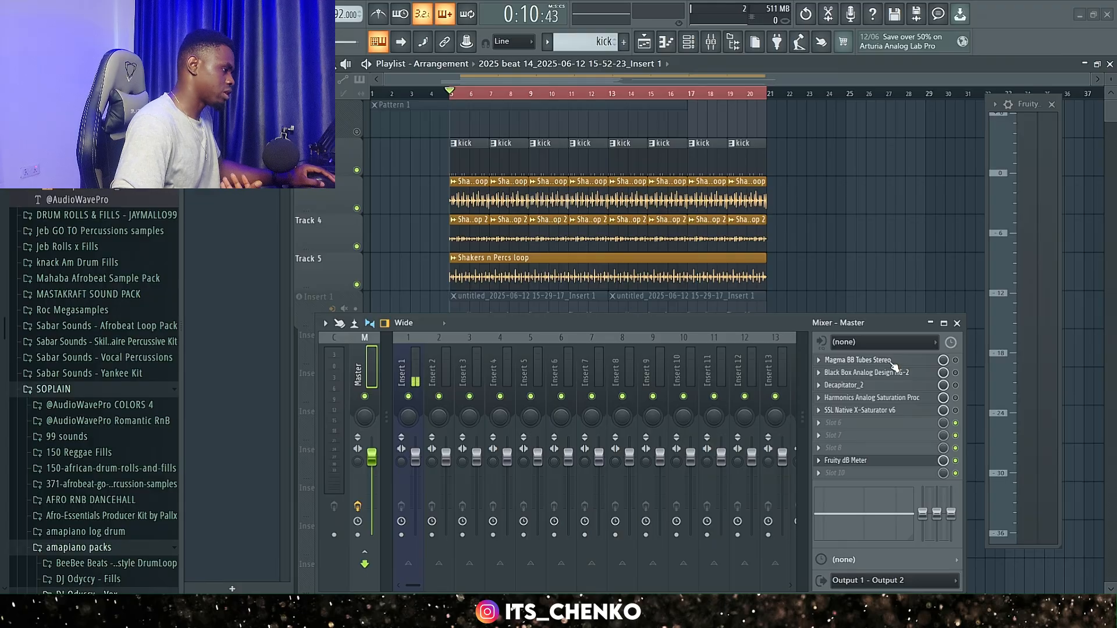
View the Magma BB Tubes Stereo and Black Box Analog Design HG-2 plugins on the Master one after the other, closing each.
{"action": "left_click", "coordinate": [867, 360]}
{"action": "left_click_drag", "start_coordinate": [786, 144], "coordinate": [734, 112]}
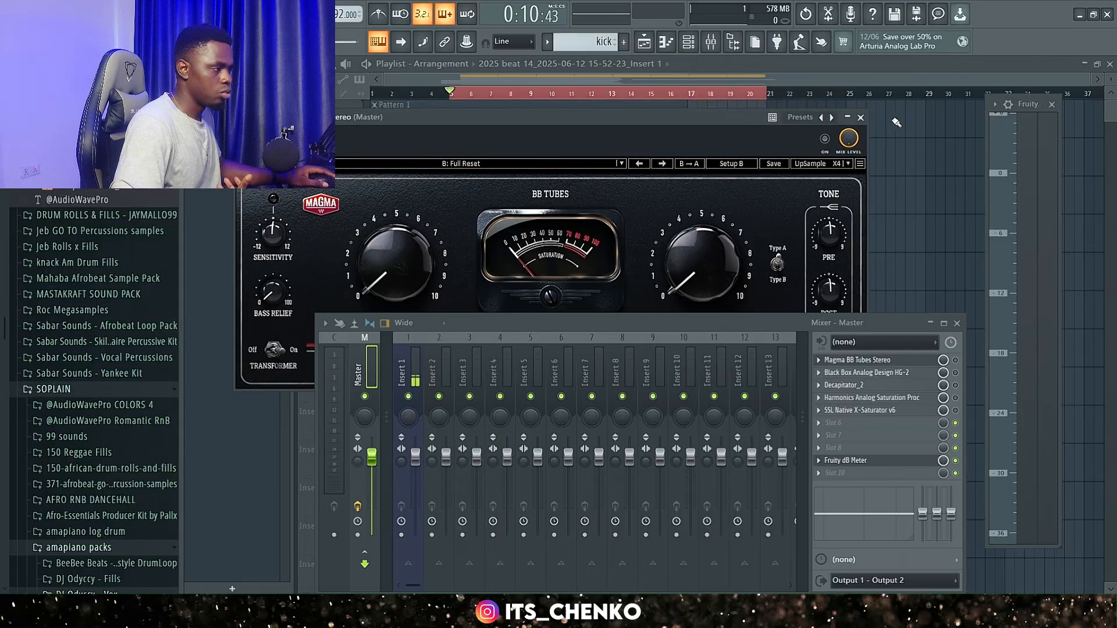
{"action": "left_click", "coordinate": [861, 118]}
{"action": "left_click", "coordinate": [867, 372]}
{"action": "left_click_drag", "start_coordinate": [617, 82], "coordinate": [616, 73]}
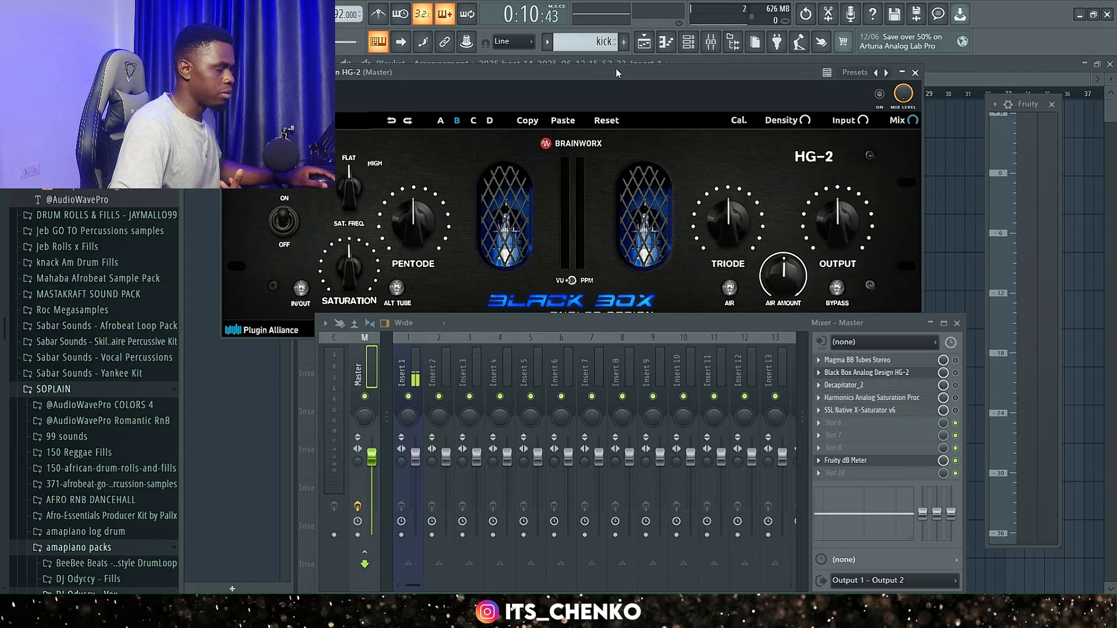
{"action": "left_click", "coordinate": [914, 73]}
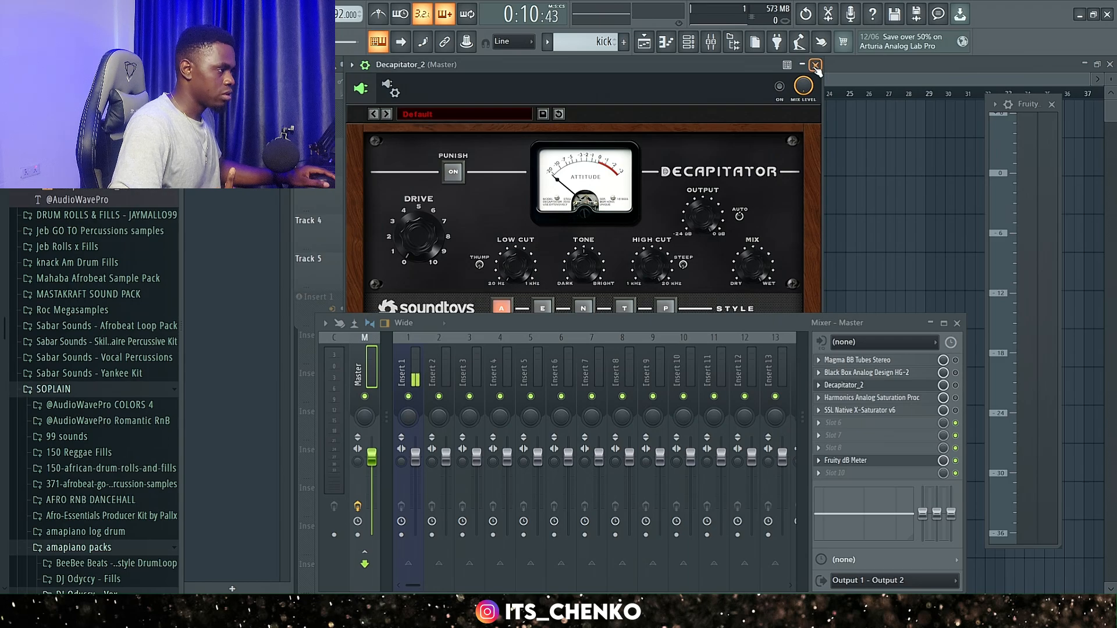
View the Decapitator_2, Harmonics Analog Saturation Proc and SSL Native X-Saturator v6 plugins on the Master in turn, closing each.
{"action": "left_click", "coordinate": [816, 65]}
{"action": "left_click", "coordinate": [889, 398]}
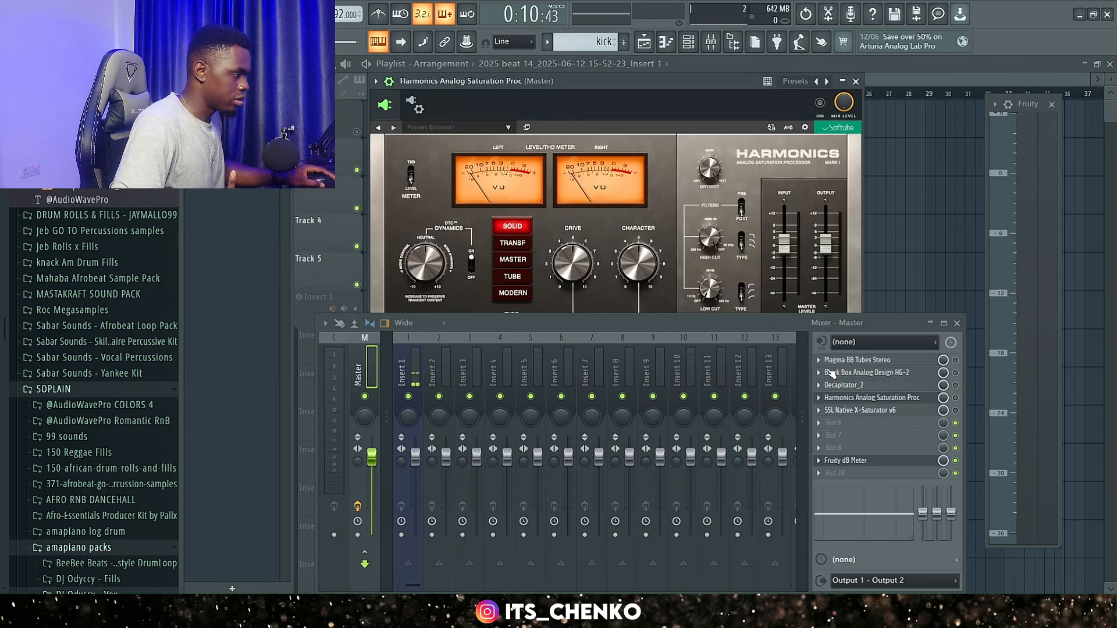
{"action": "left_click_drag", "start_coordinate": [632, 79], "coordinate": [633, 107]}
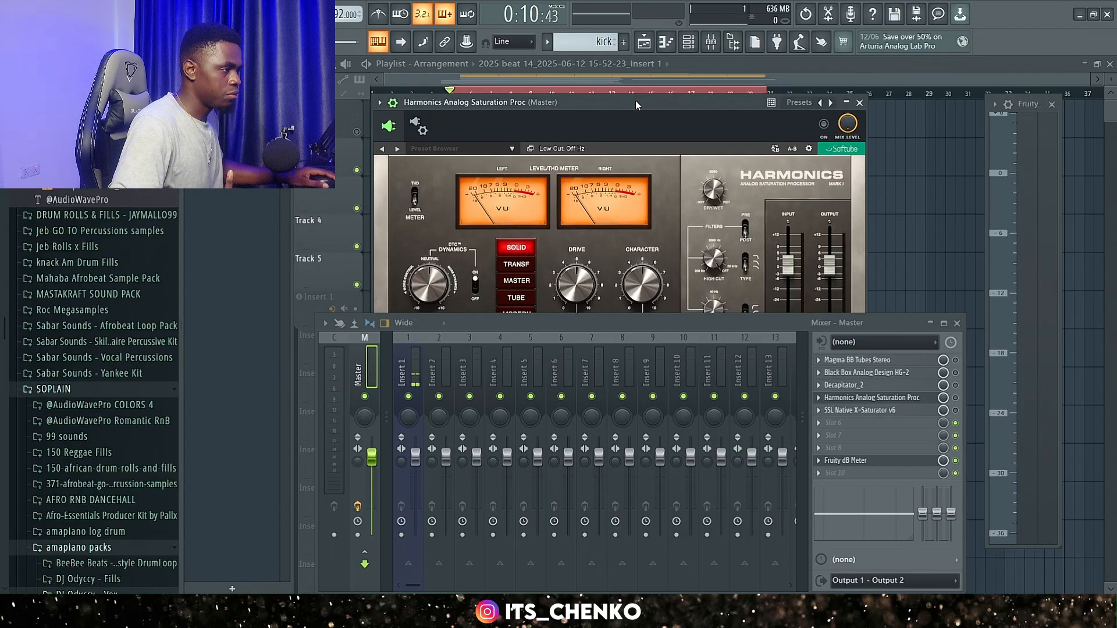
{"action": "left_click", "coordinate": [855, 109]}
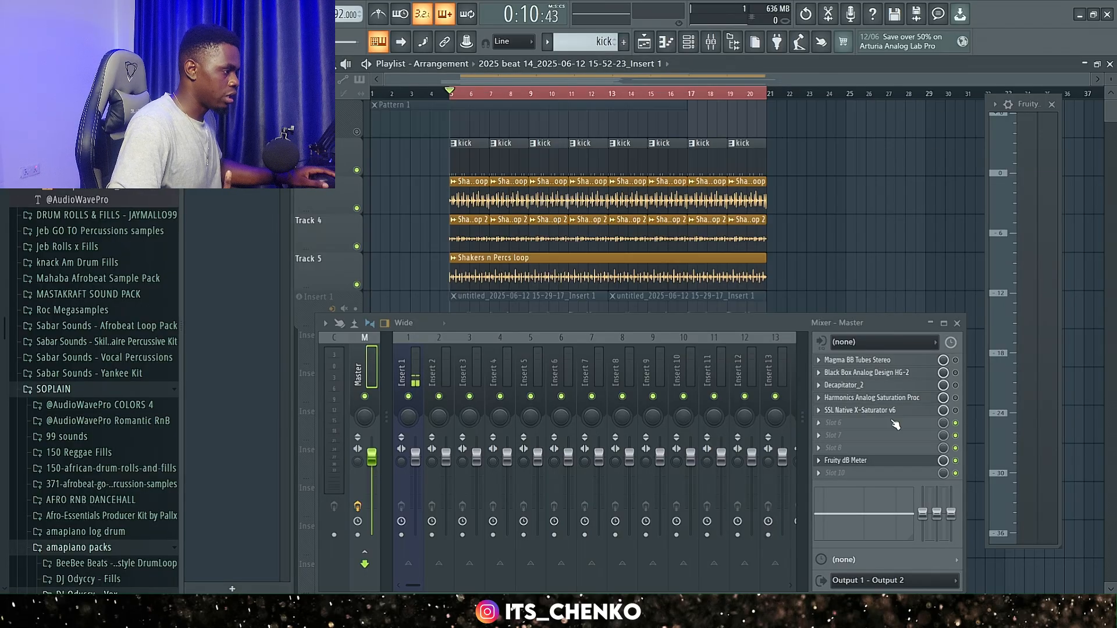
{"action": "left_click", "coordinate": [876, 410]}
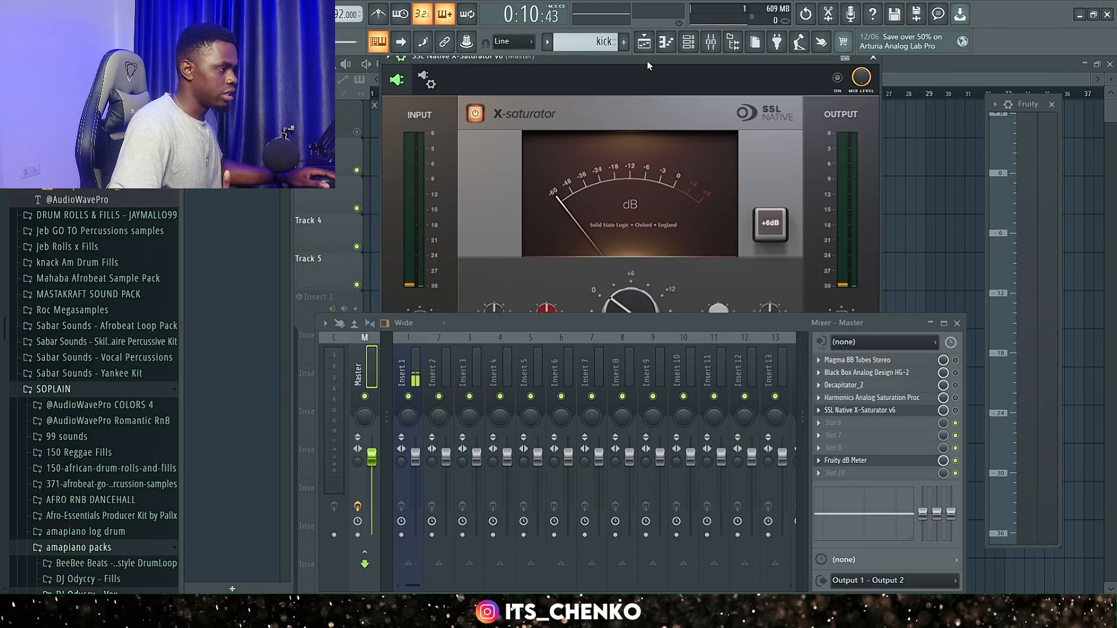
{"action": "mouse_move", "coordinate": [647, 61]}
{"action": "left_mouse_down"}
{"action": "mouse_move", "coordinate": [647, 94]}
{"action": "mouse_move", "coordinate": [648, 61]}
{"action": "left_mouse_up"}
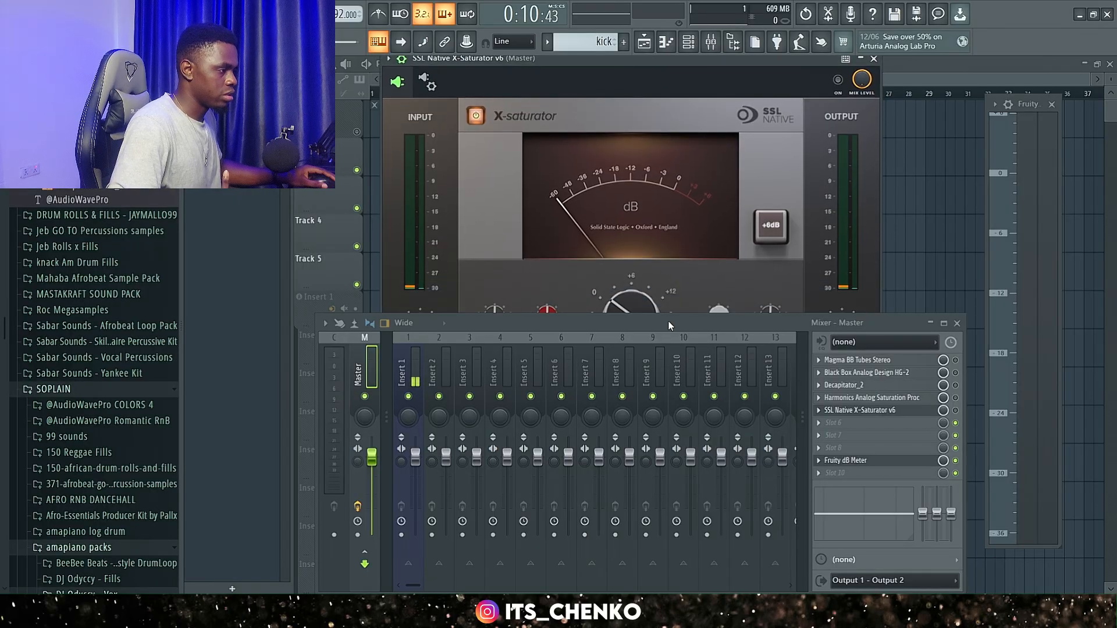
{"action": "mouse_move", "coordinate": [668, 322]}
{"action": "left_mouse_down"}
{"action": "mouse_move", "coordinate": [669, 445]}
{"action": "mouse_move", "coordinate": [678, 322]}
{"action": "left_mouse_up"}
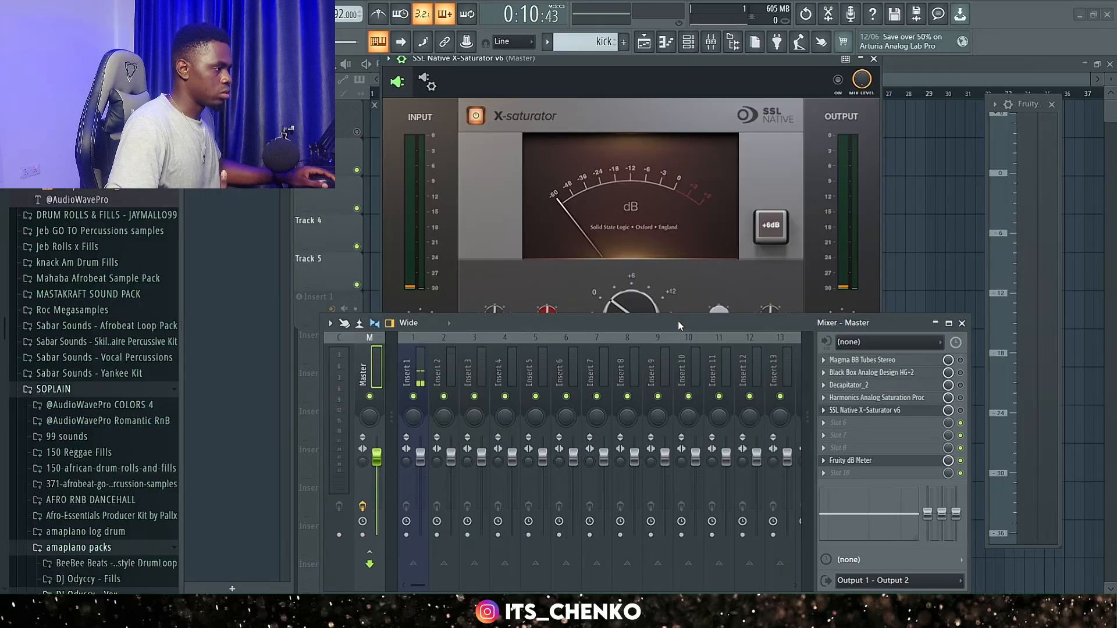
{"action": "left_click", "coordinate": [874, 59]}
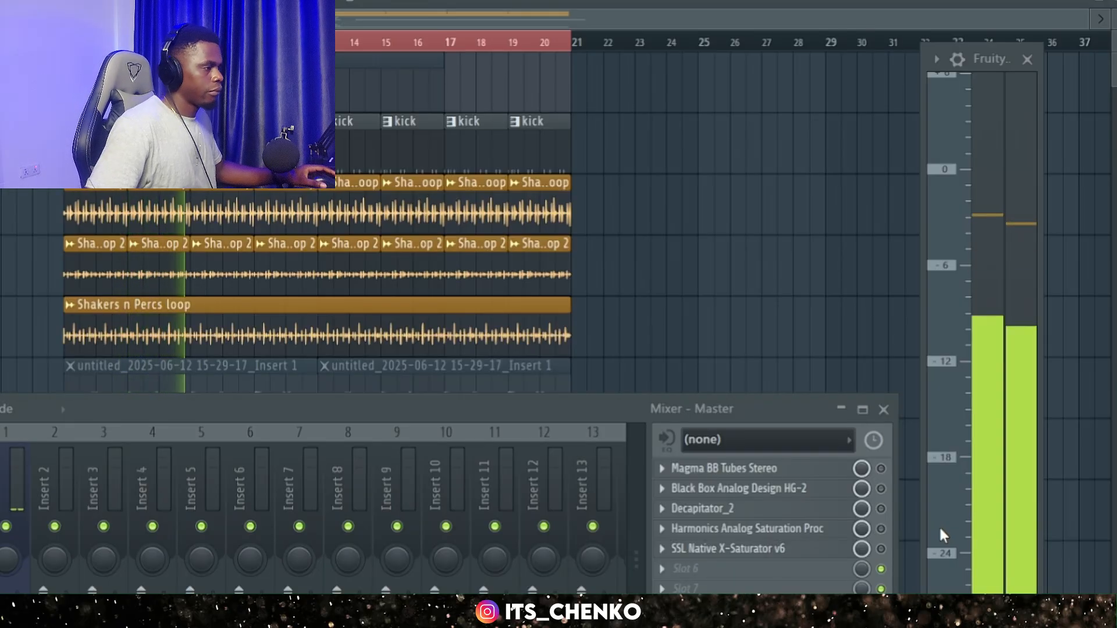
Check the unprocessed beat's peak level on the Fruity dB Meter, replaying the looped section and stopping playback.
{"action": "key", "text": "space"}
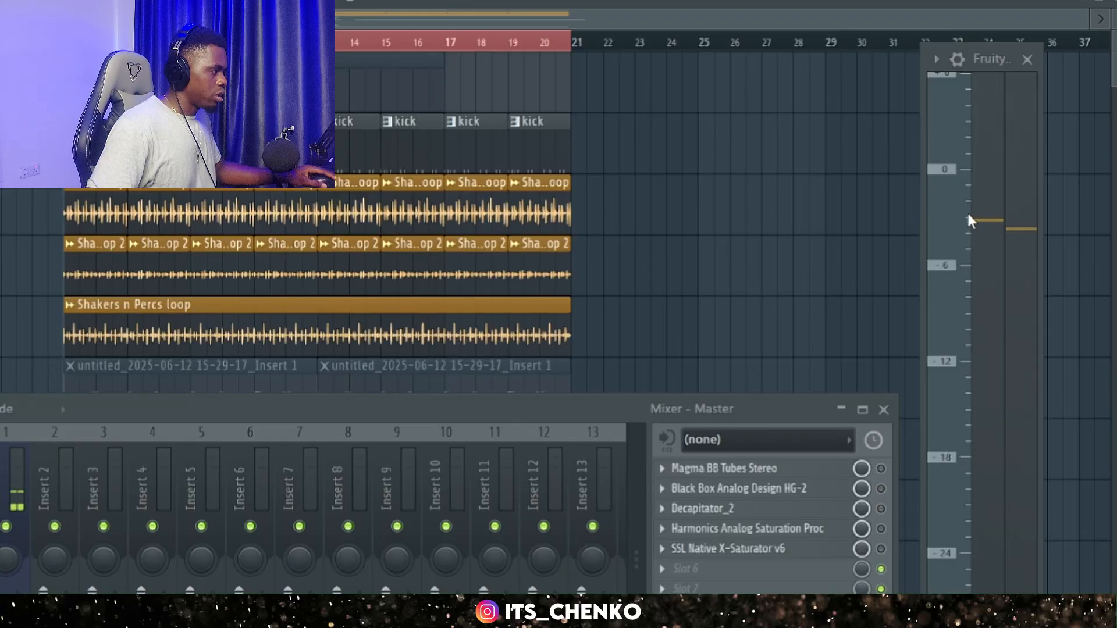
{"action": "key", "text": "space"}
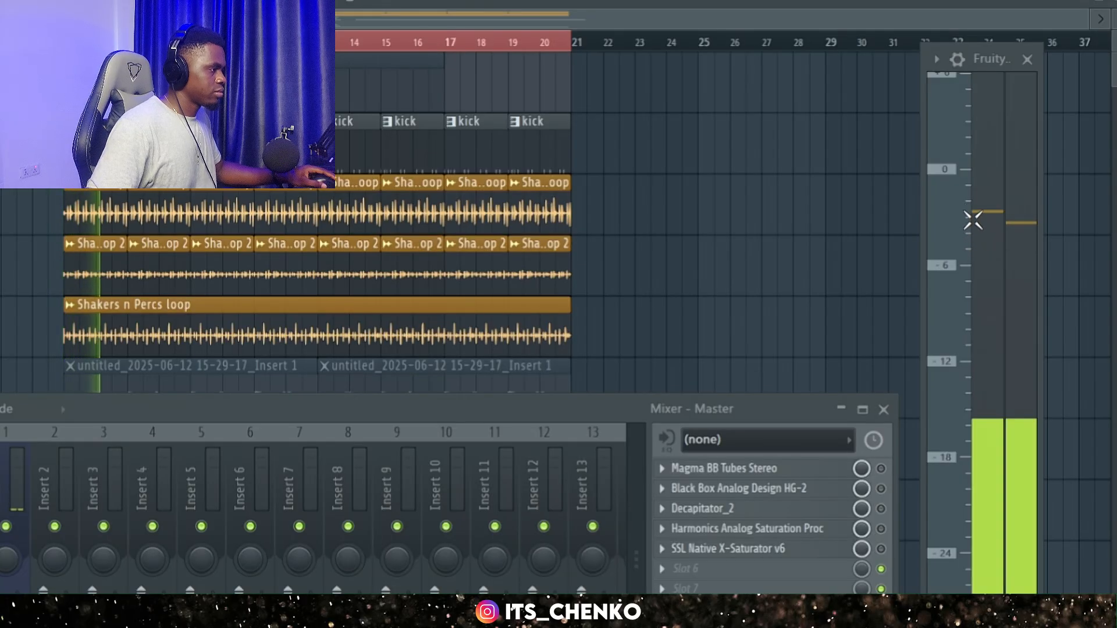
{"action": "key", "text": "space"}
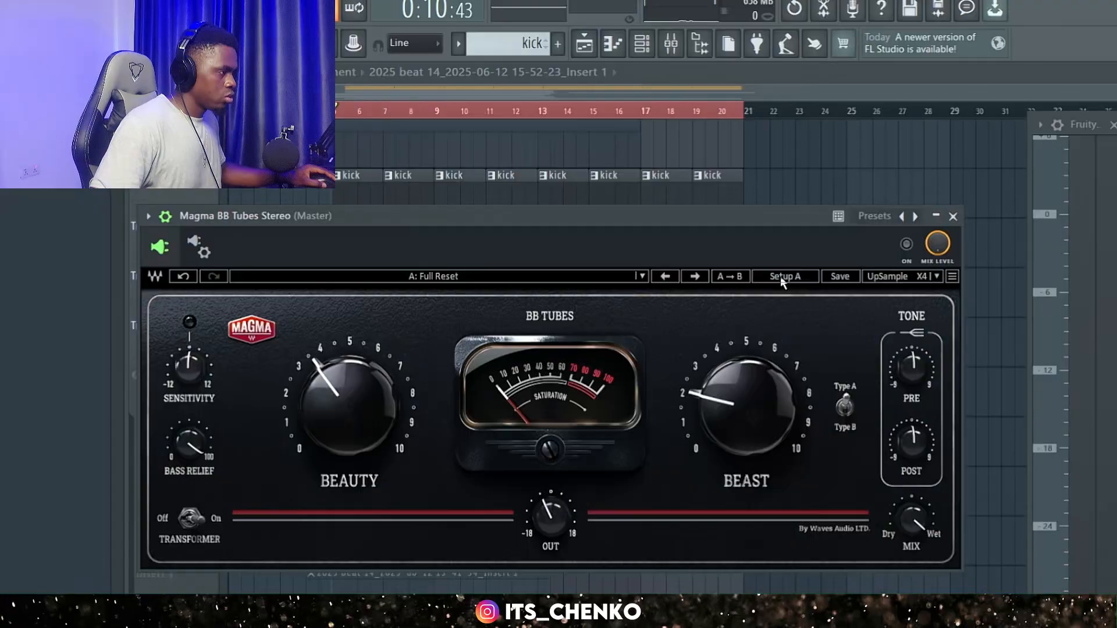
Show the reset Setup B of Magma BB Tubes Stereo for comparison and return to Setup A.
{"action": "left_click", "coordinate": [780, 277]}
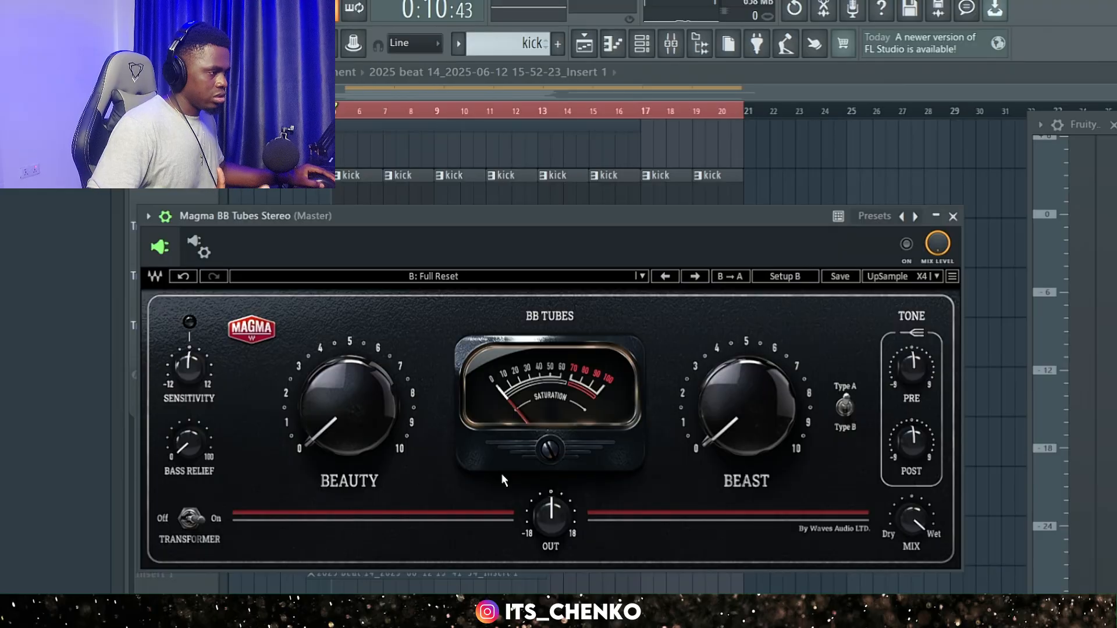
{"action": "mouse_move", "coordinate": [367, 403]}
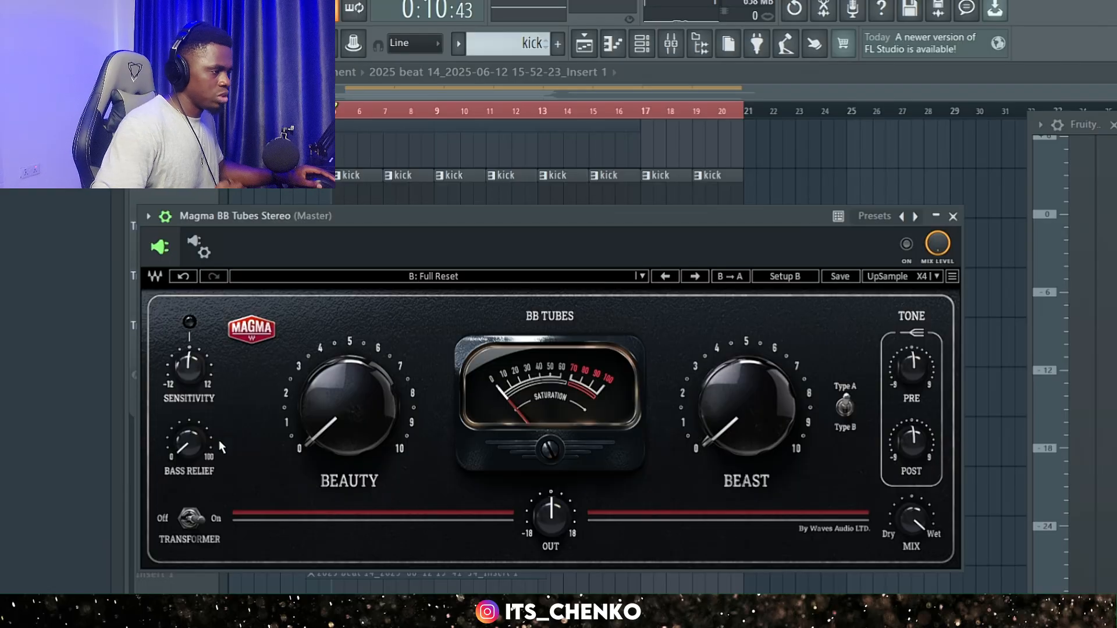
{"action": "left_click", "coordinate": [793, 278]}
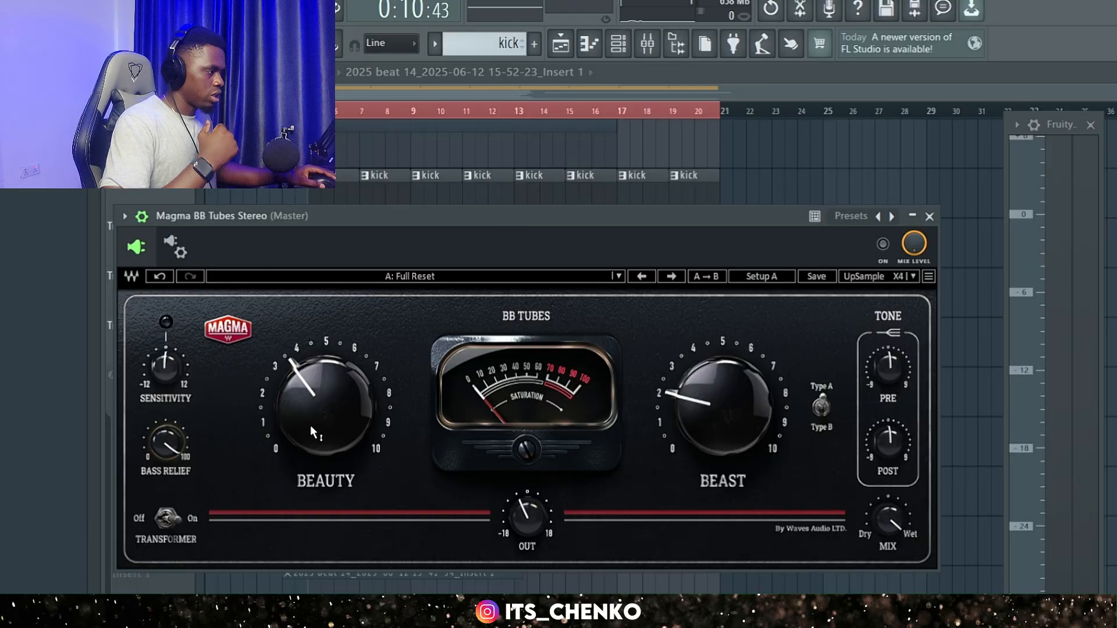
Enable Magma BB Tubes Stereo on the Master while the beat plays, and stop playback after listening.
{"action": "mouse_move", "coordinate": [310, 425]}
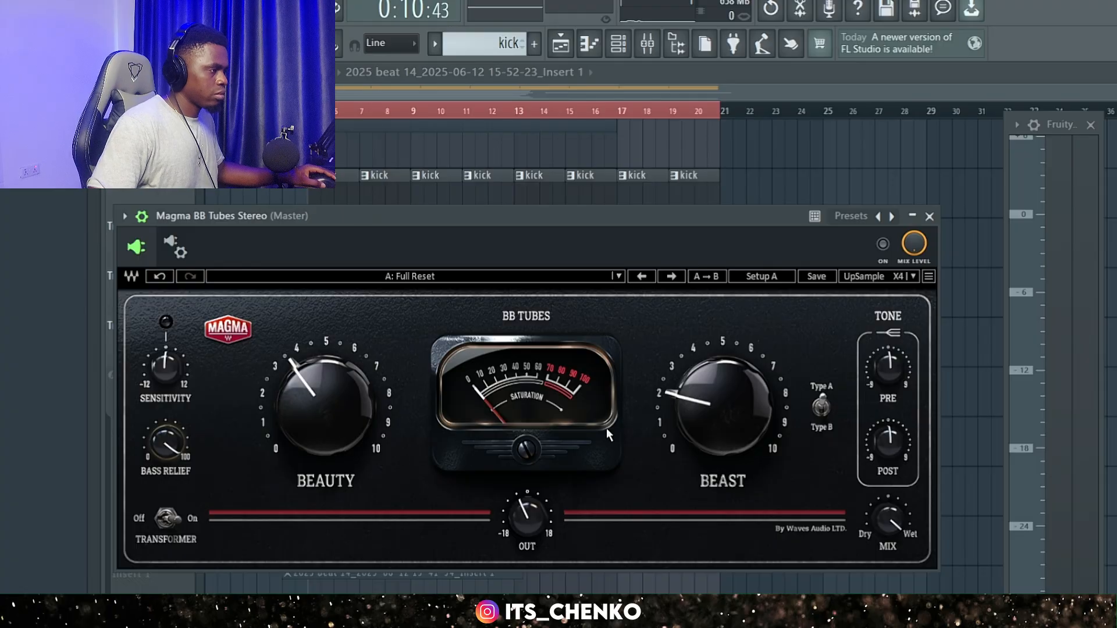
{"action": "mouse_move", "coordinate": [672, 412]}
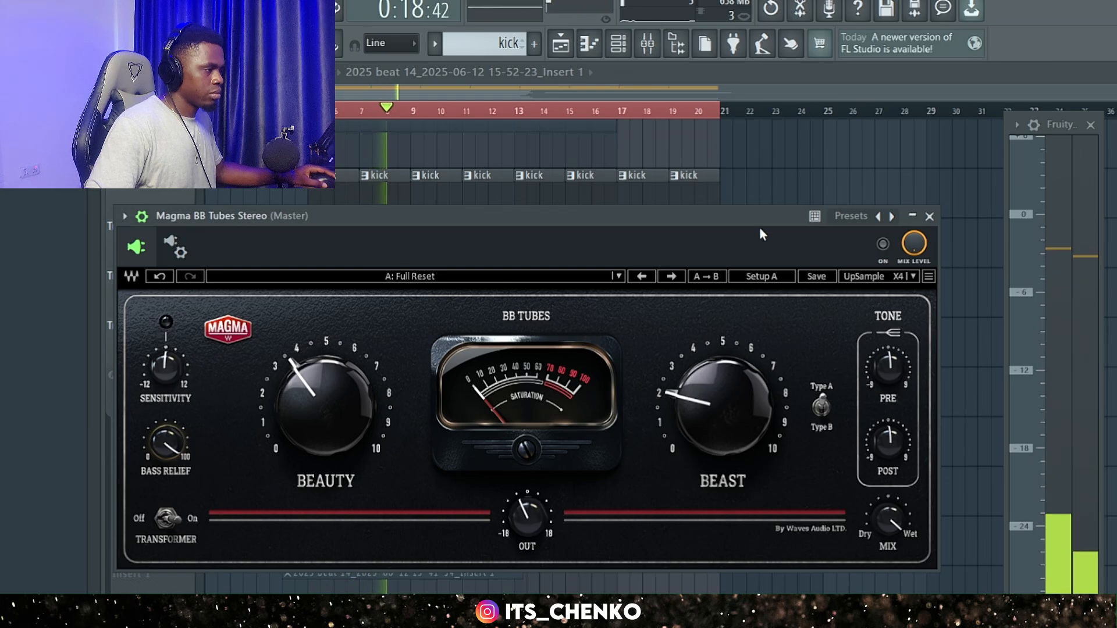
{"action": "left_click", "coordinate": [884, 245]}
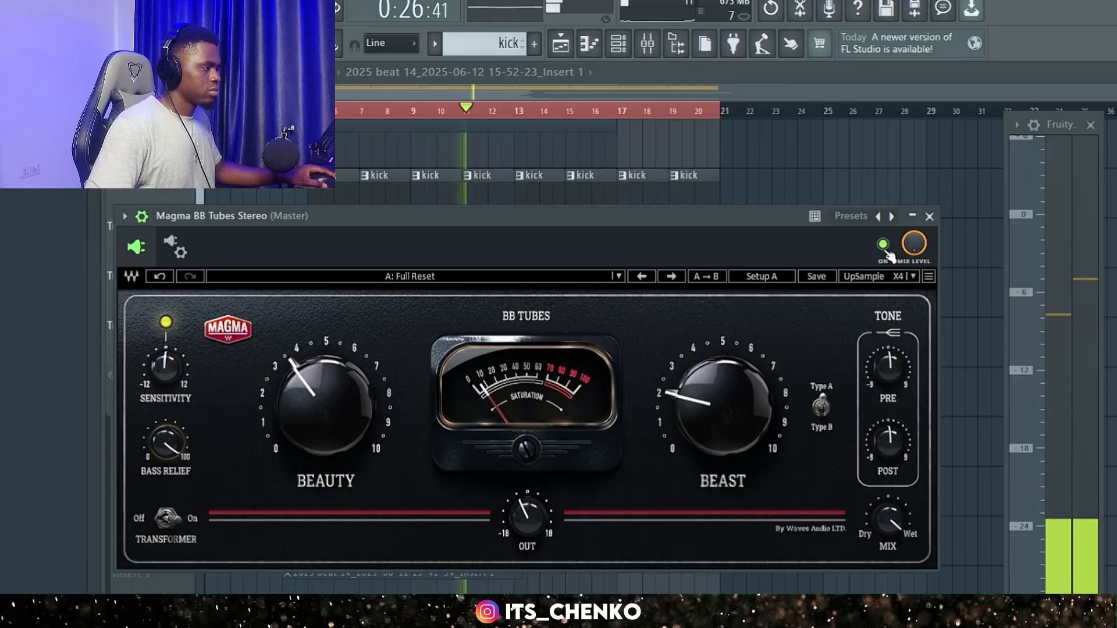
{"action": "key", "text": "space"}
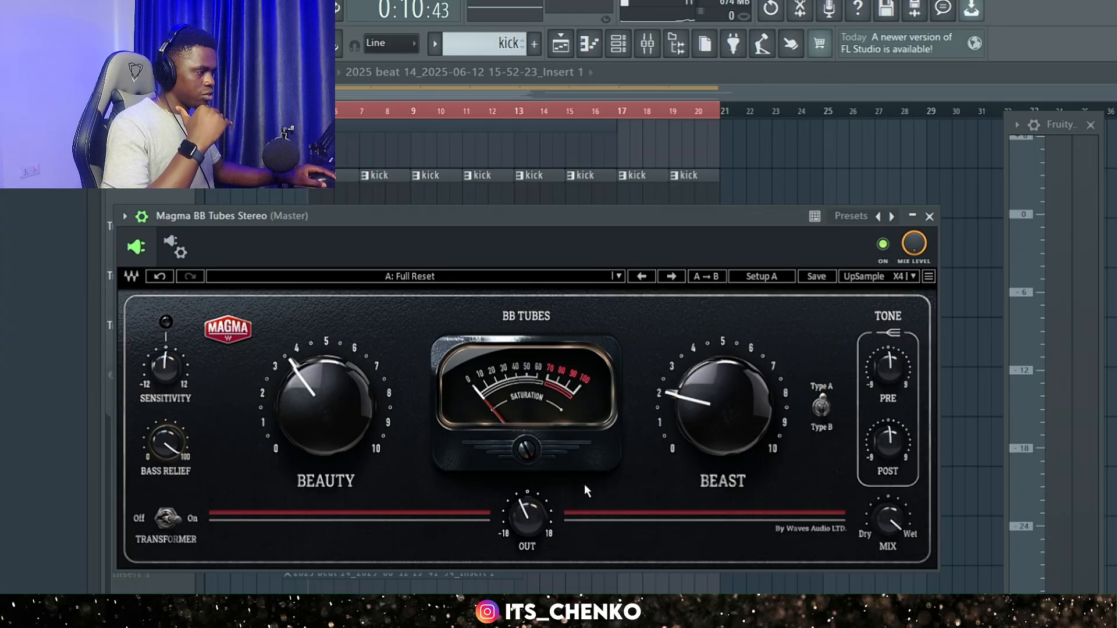
Play the beat and compare it with Magma BB Tubes Stereo bypassed and re-enabled, watching the dB meter.
{"action": "mouse_move", "coordinate": [526, 518]}
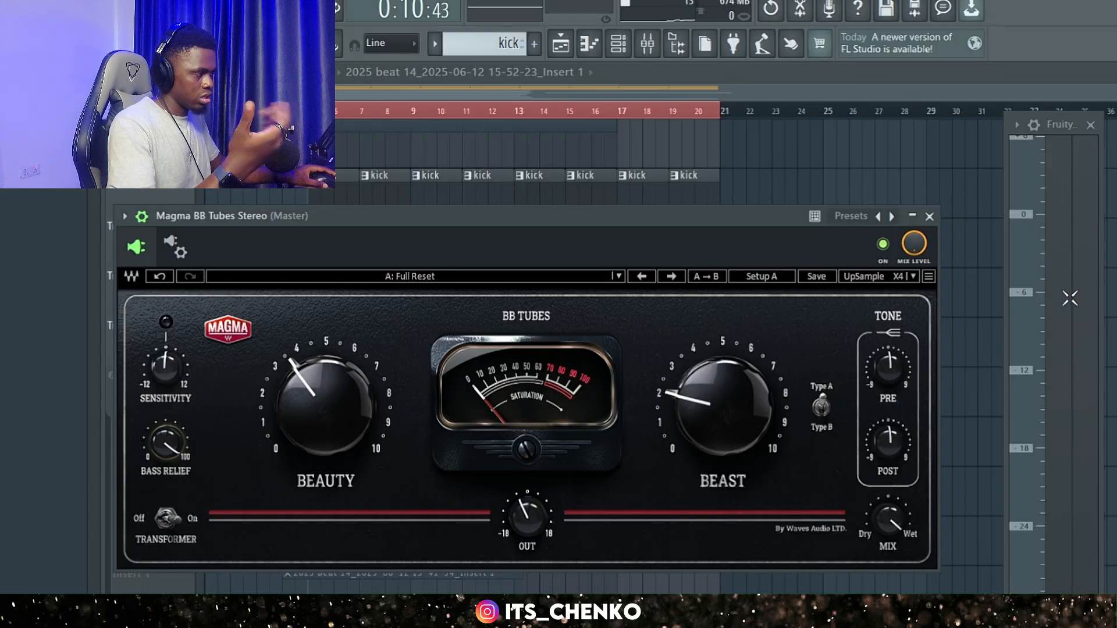
{"action": "key", "text": "space"}
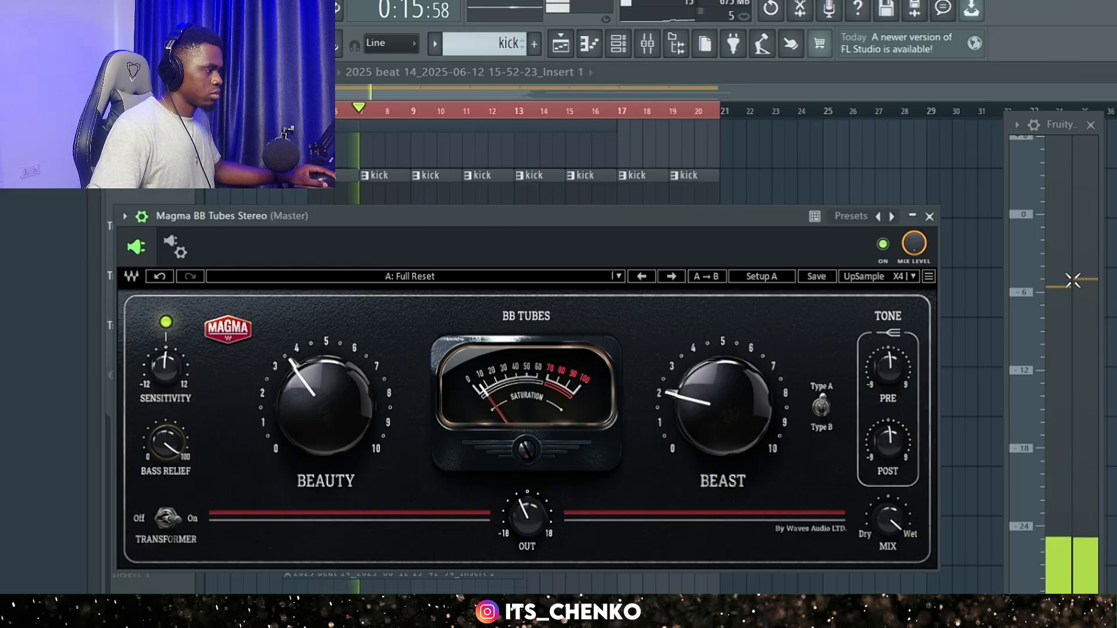
{"action": "left_click", "coordinate": [883, 245]}
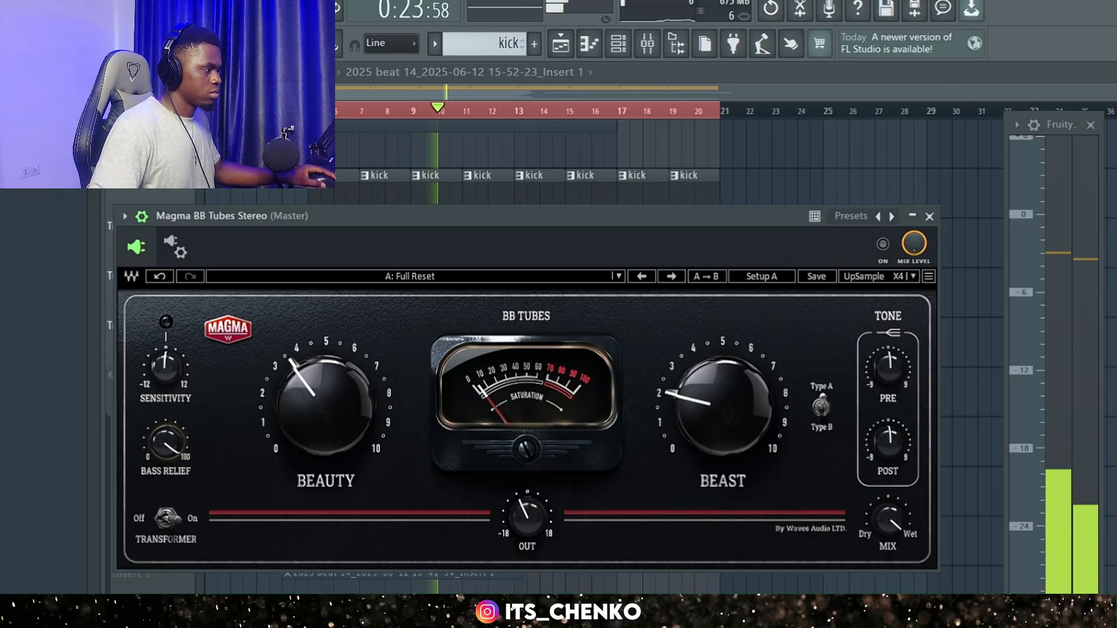
{"action": "left_click", "coordinate": [883, 245]}
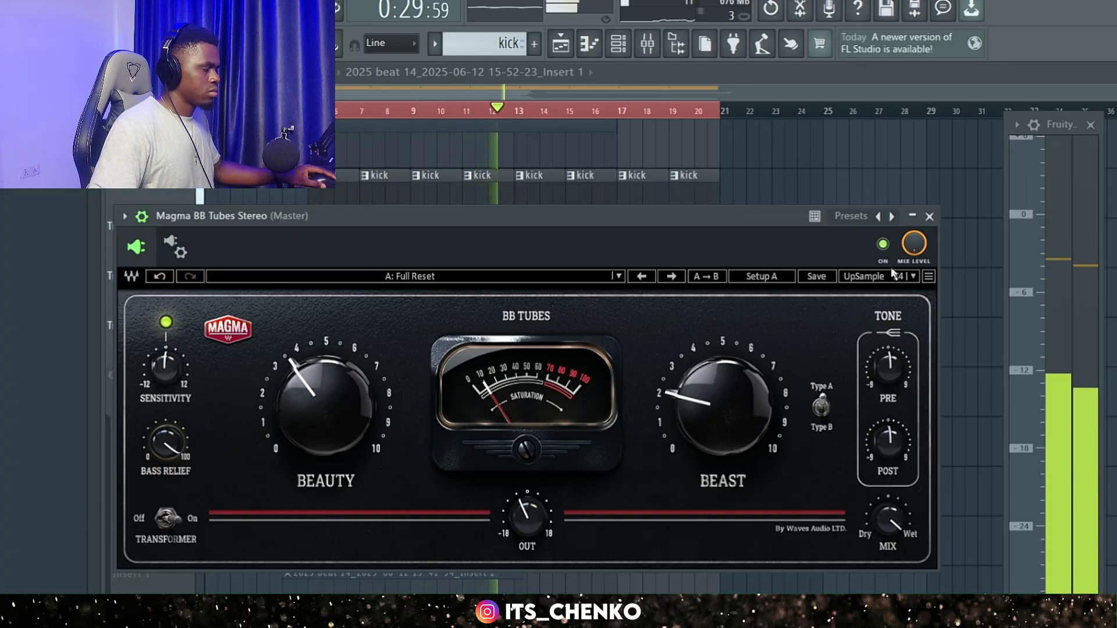
{"action": "key", "text": "space"}
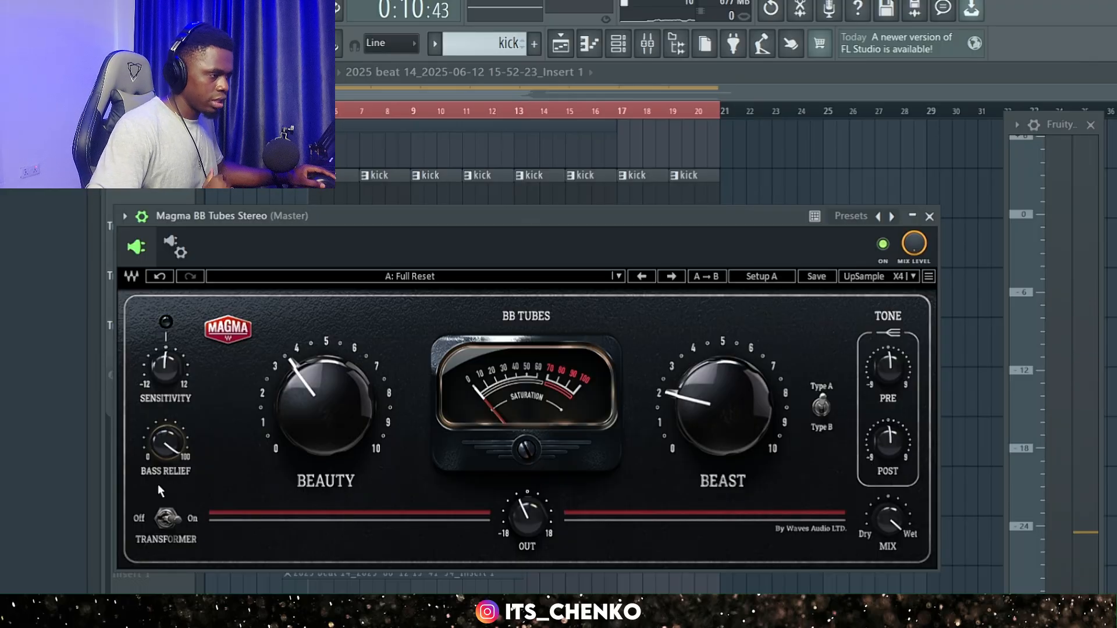
Audition the beat with Bass Relief lowered to 0 in Magma BB Tubes Stereo, and restore it to 100.
{"action": "left_click", "coordinate": [158, 449]}
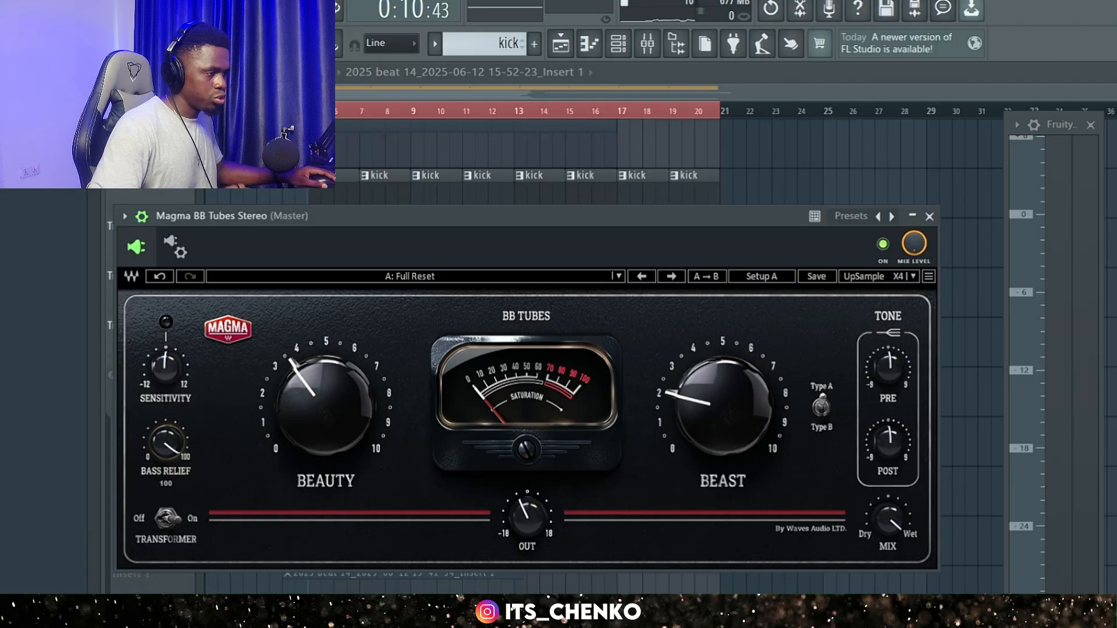
{"action": "left_click_drag", "start_coordinate": [159, 450], "coordinate": [159, 450]}
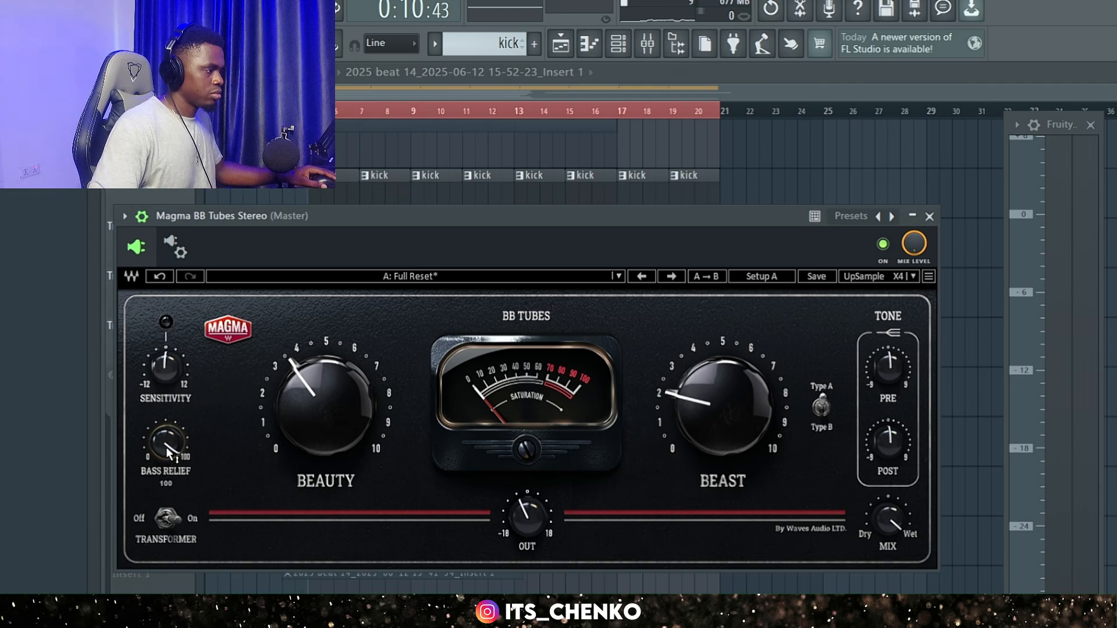
{"action": "key", "text": "space"}
{"action": "left_click_drag", "start_coordinate": [166, 446], "coordinate": [166, 512]}
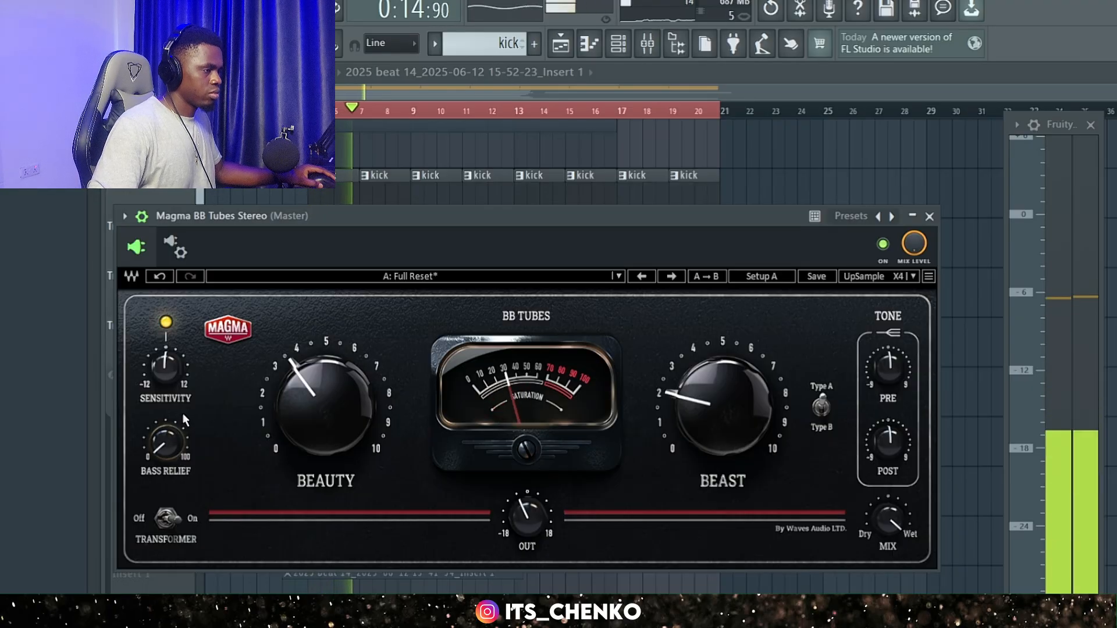
{"action": "key", "text": "space"}
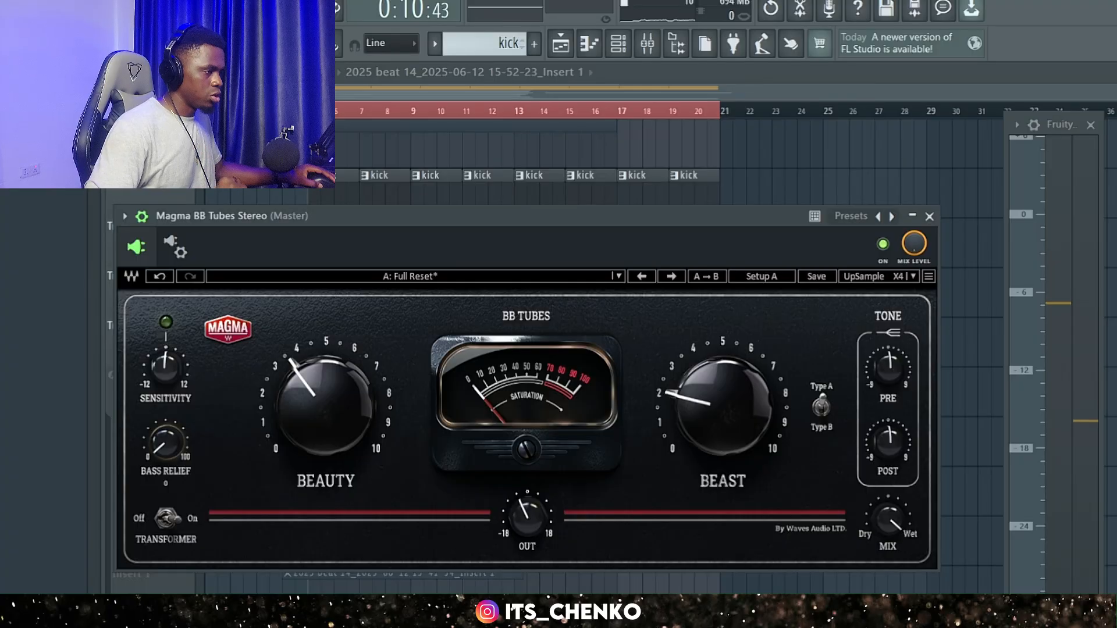
{"action": "left_click_drag", "start_coordinate": [165, 442], "coordinate": [166, 429]}
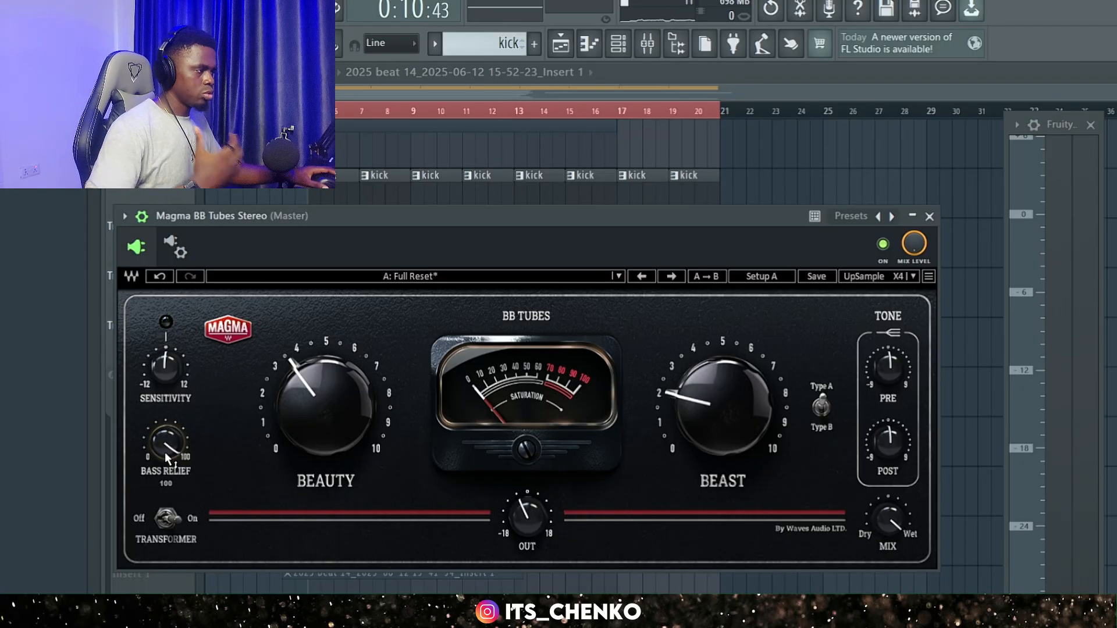
Play the beat while reducing Bass Relief to about 58 and raising it back to 100, and stop playback.
{"action": "left_click_drag", "start_coordinate": [166, 452], "coordinate": [165, 473]}
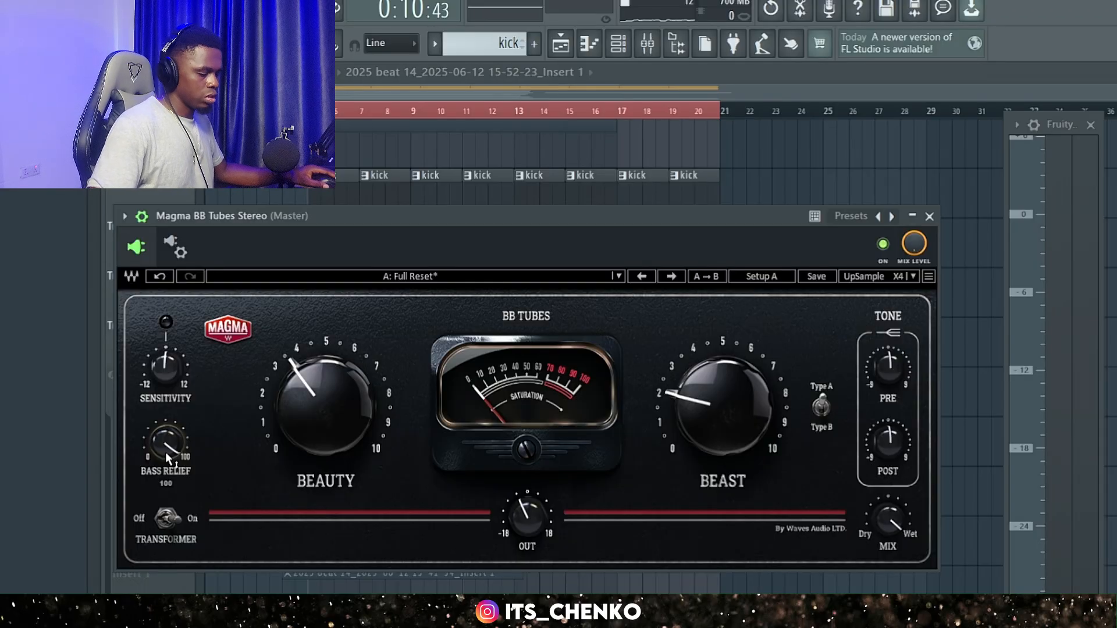
{"action": "key", "text": "space"}
{"action": "left_click_drag", "start_coordinate": [165, 452], "coordinate": [165, 476]}
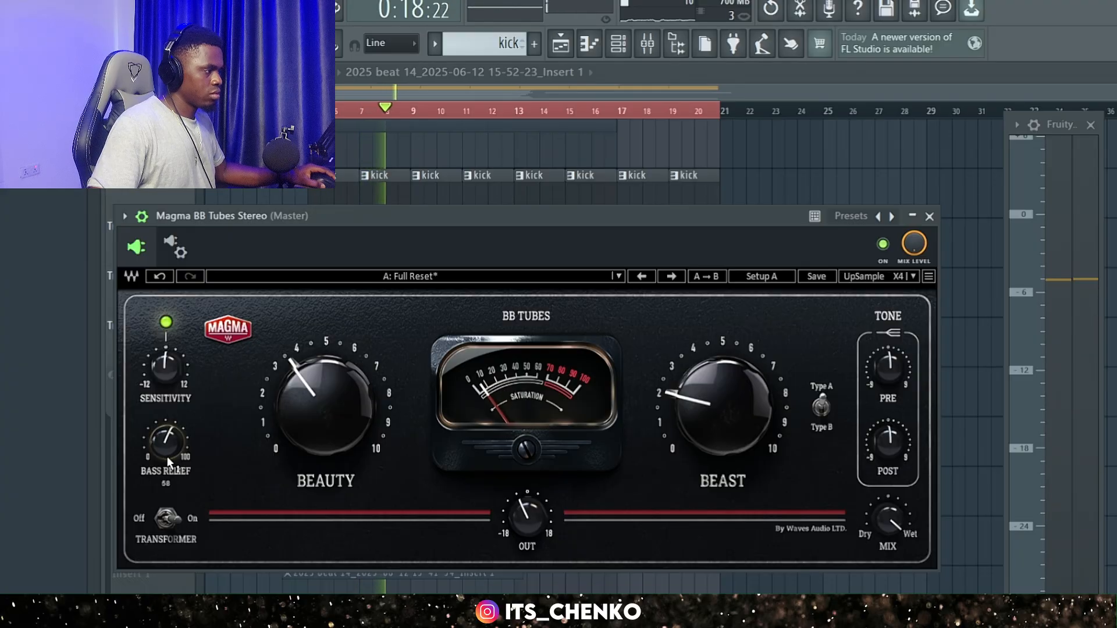
{"action": "left_click_drag", "start_coordinate": [166, 456], "coordinate": [166, 449]}
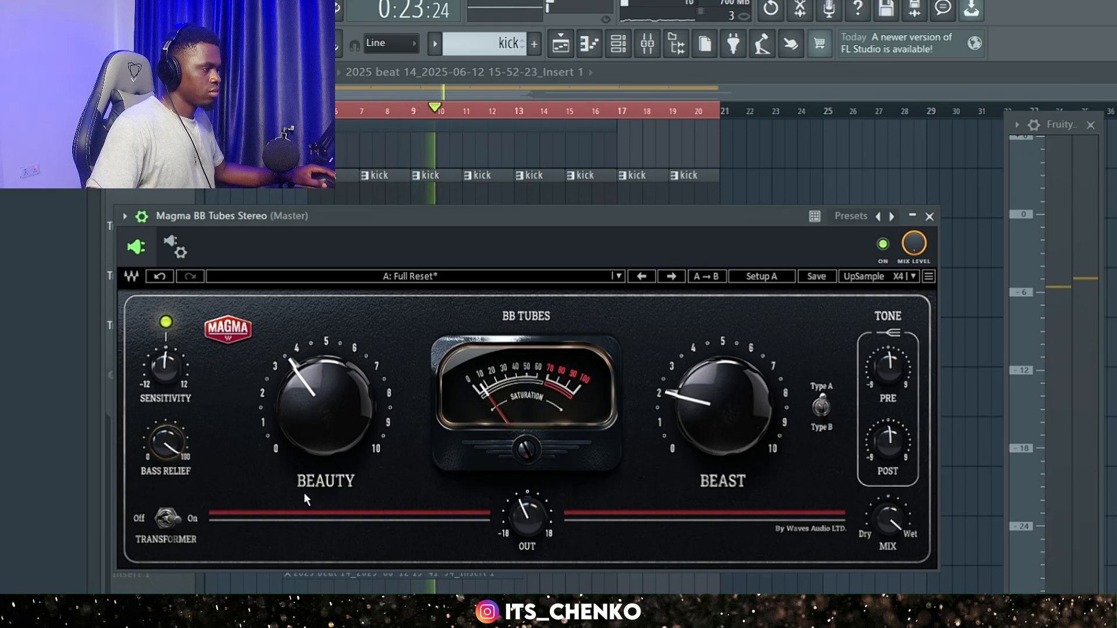
{"action": "key", "text": "space"}
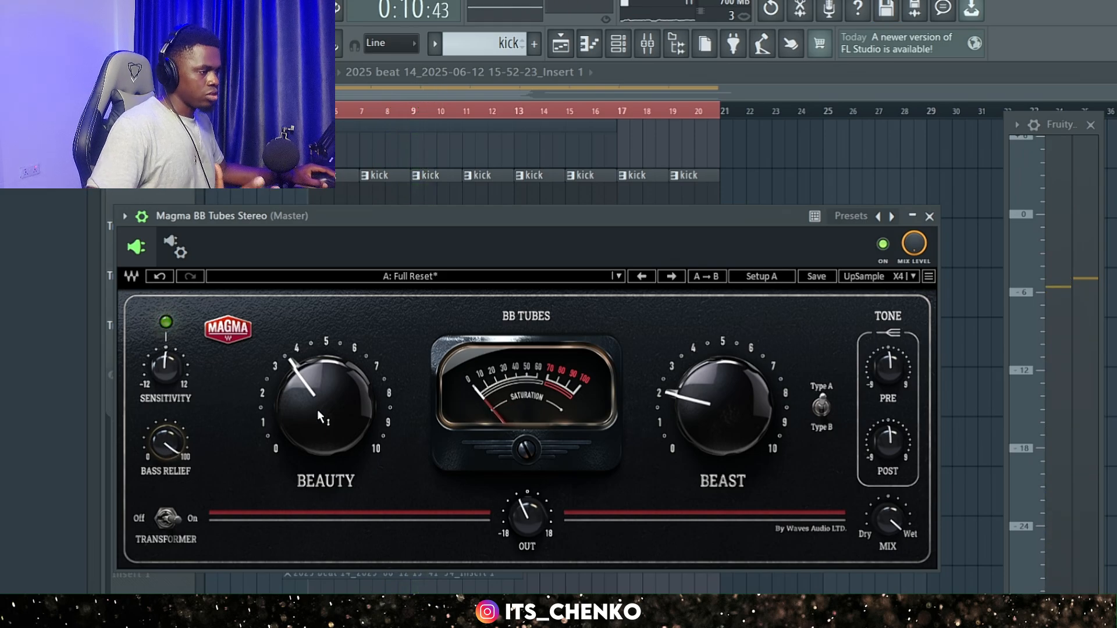
Set Beauty to 30 and Beast to 20 in Magma BB Tubes Stereo.
{"action": "mouse_move", "coordinate": [325, 410]}
{"action": "left_click_drag", "start_coordinate": [325, 416], "coordinate": [326, 420]}
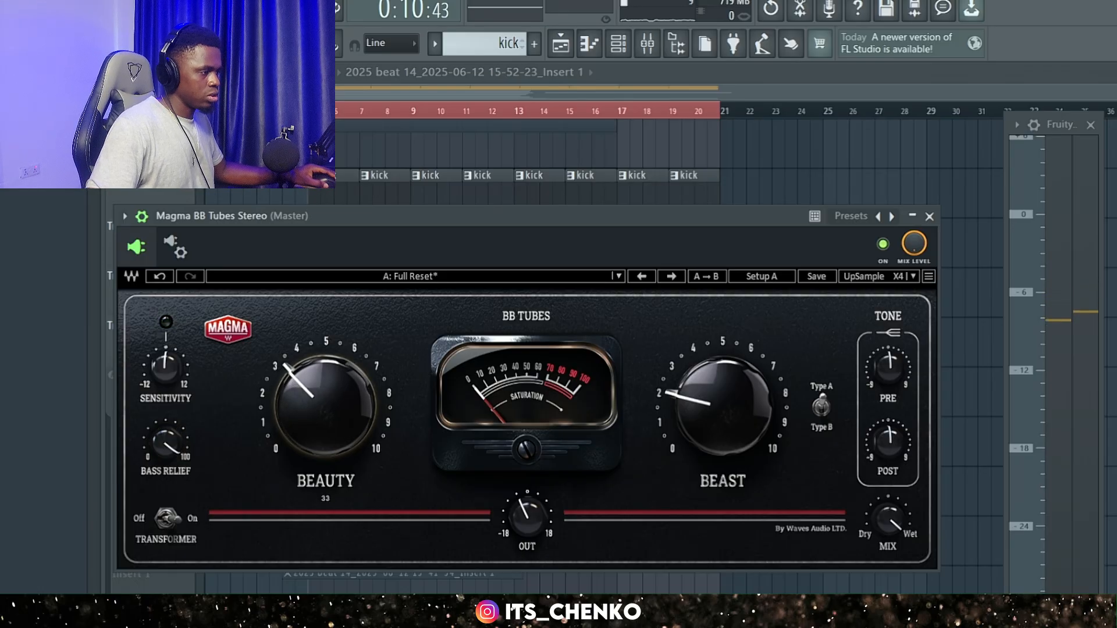
{"action": "left_click_drag", "start_coordinate": [723, 410], "coordinate": [723, 415]}
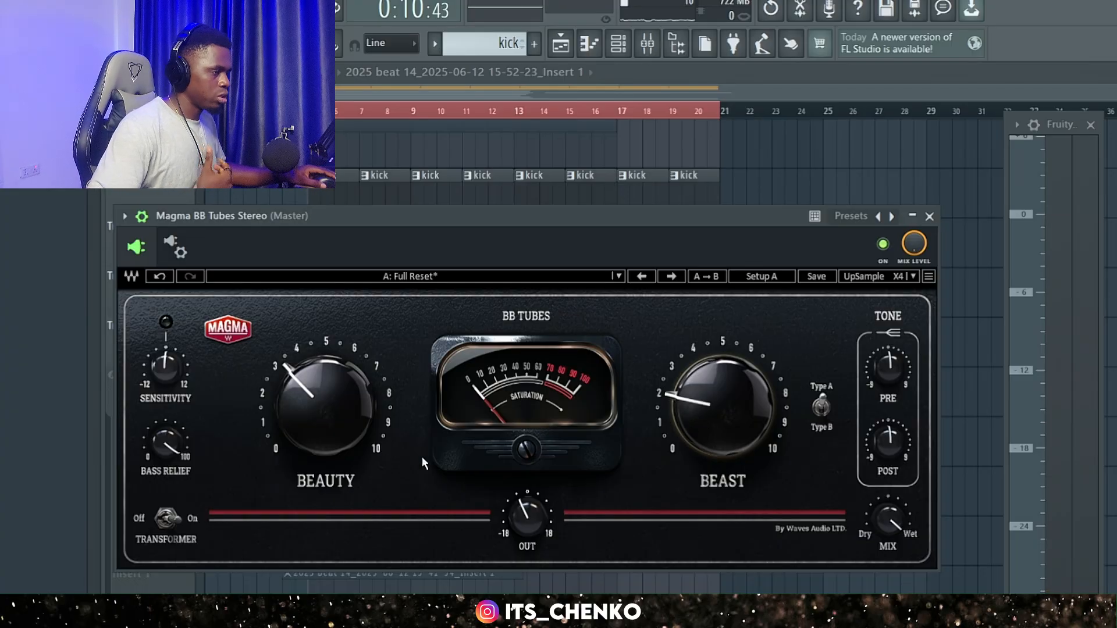
{"action": "mouse_move", "coordinate": [335, 418]}
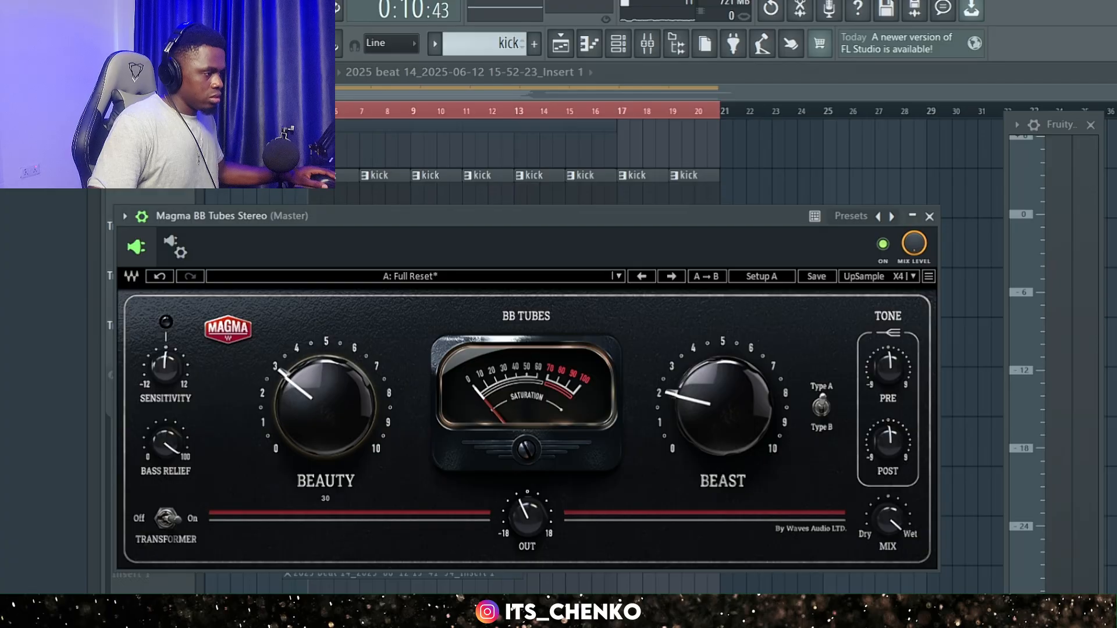
{"action": "mouse_move", "coordinate": [697, 402]}
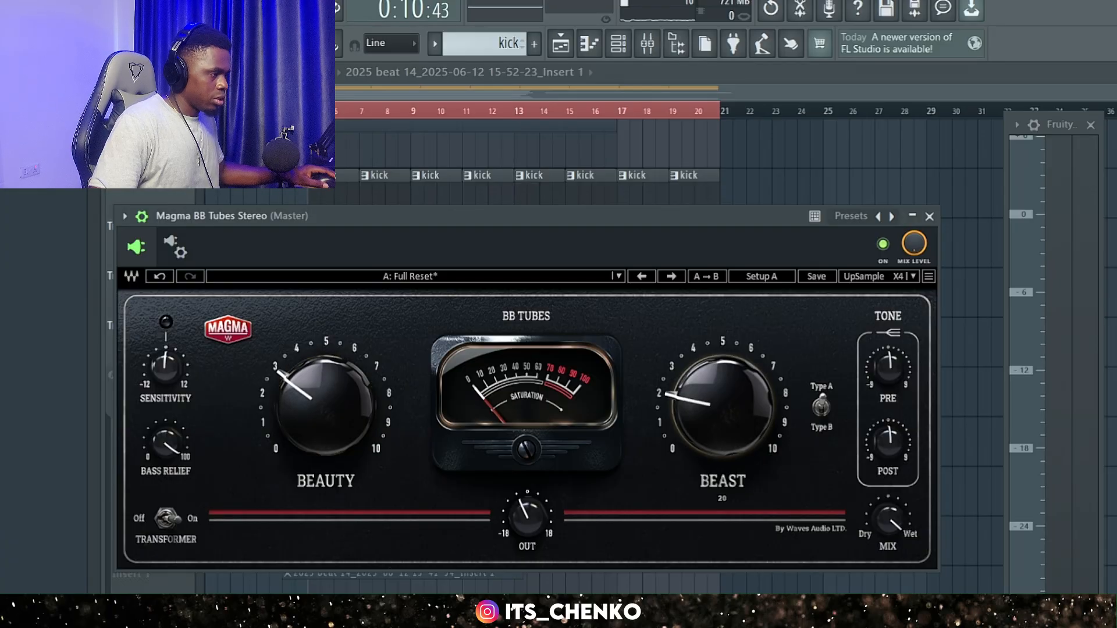
Play the beat while raising Beauty to 49 in Magma BB Tubes Stereo and lowering it back to about 30.
{"action": "key", "text": "space"}
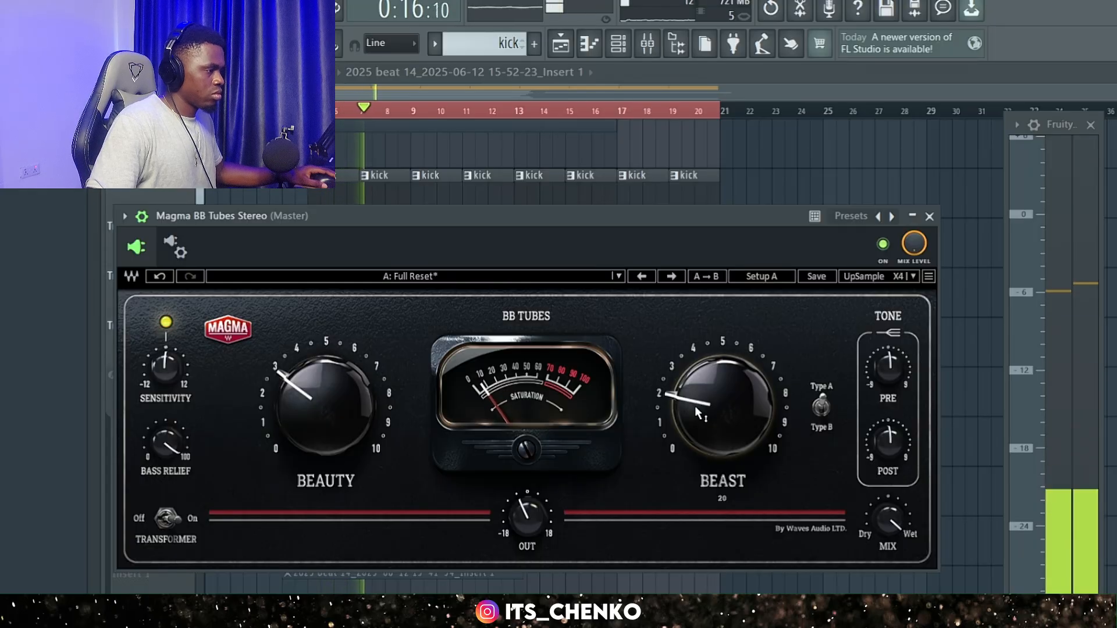
{"action": "left_click_drag", "start_coordinate": [333, 411], "coordinate": [333, 379]}
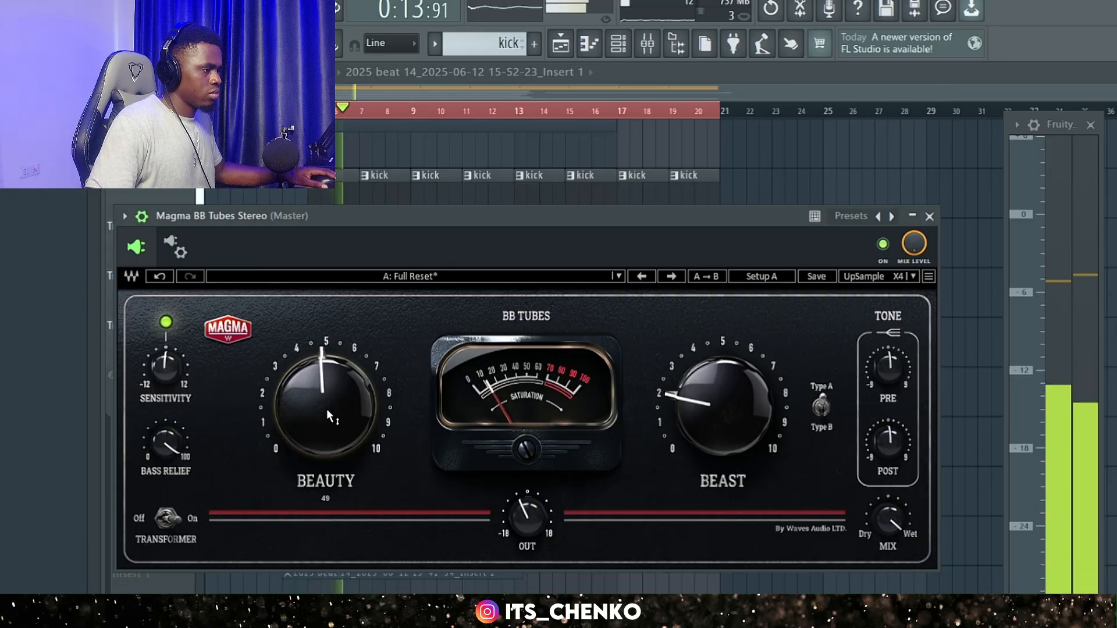
{"action": "left_click_drag", "start_coordinate": [327, 409], "coordinate": [327, 442]}
Raise Beast to about 40, compare the beat with Magma BB Tubes Stereo bypassed and re-enabled, and stop playback.
{"action": "left_click_drag", "start_coordinate": [721, 407], "coordinate": [721, 389]}
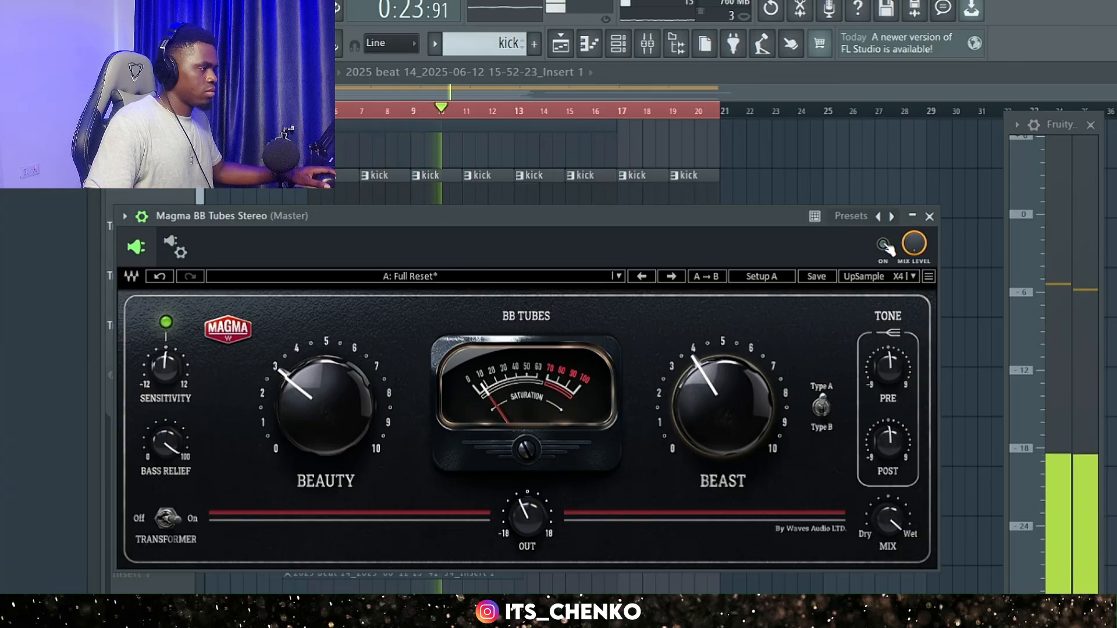
{"action": "left_click", "coordinate": [884, 245]}
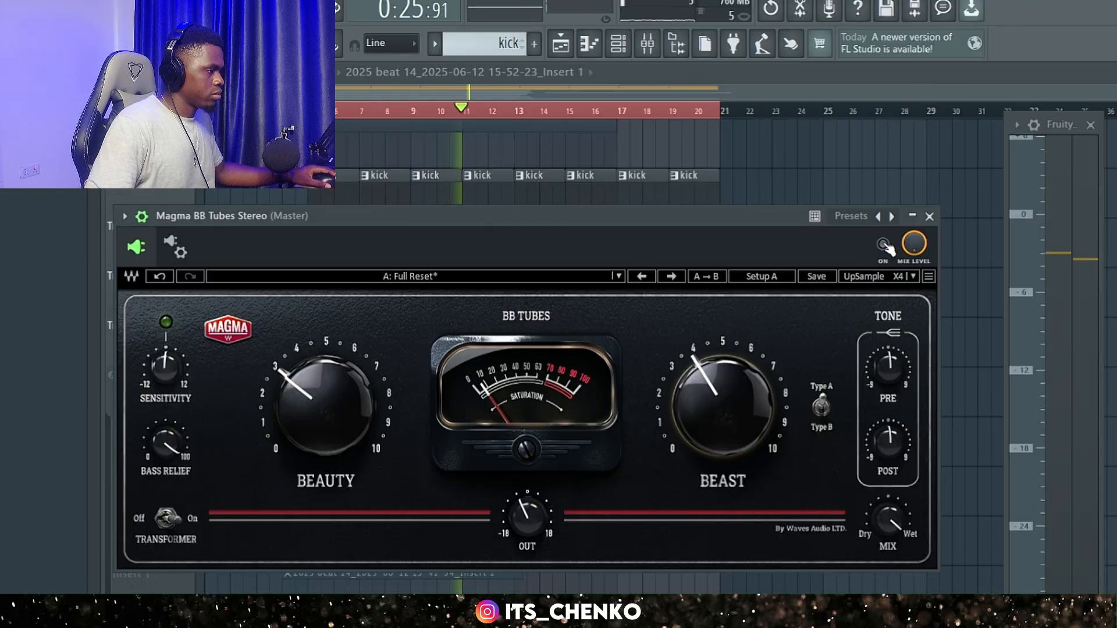
{"action": "left_click", "coordinate": [885, 245]}
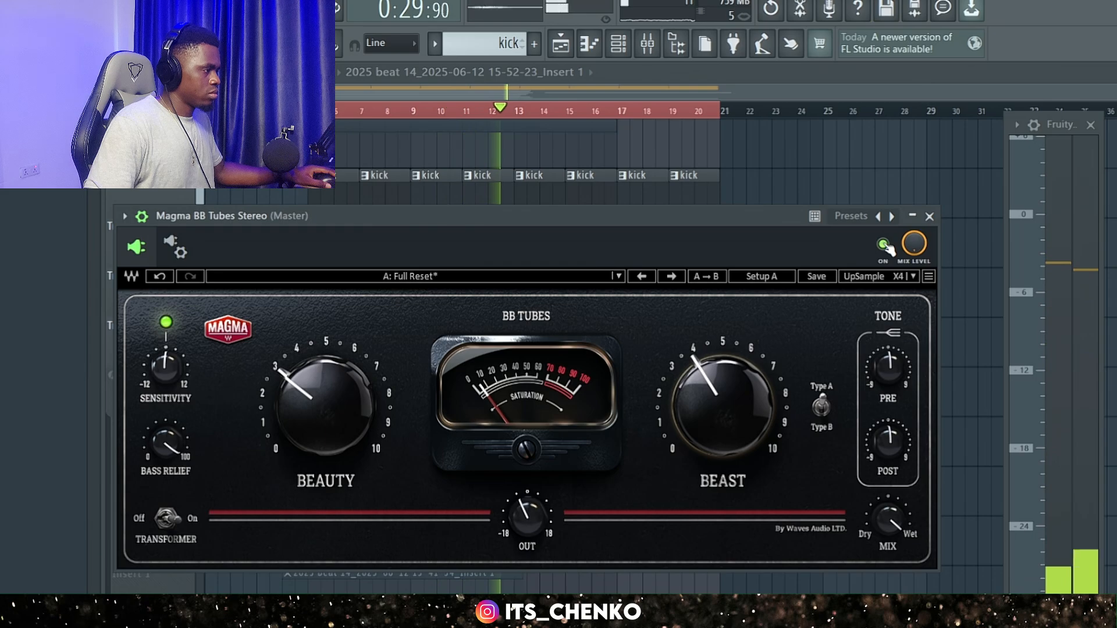
{"action": "key", "text": "space"}
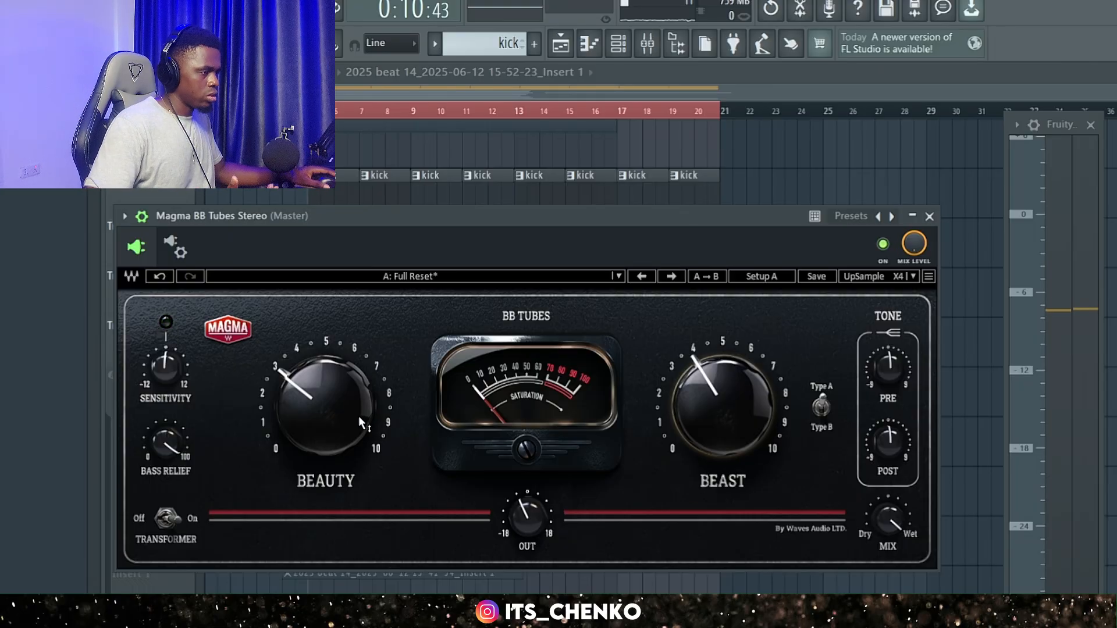
Switch the Master from Magma BB Tubes Stereo to Black Box Analog Design HG-2, leaving only the HG-2 window open over the playlist.
{"action": "mouse_move", "coordinate": [358, 417]}
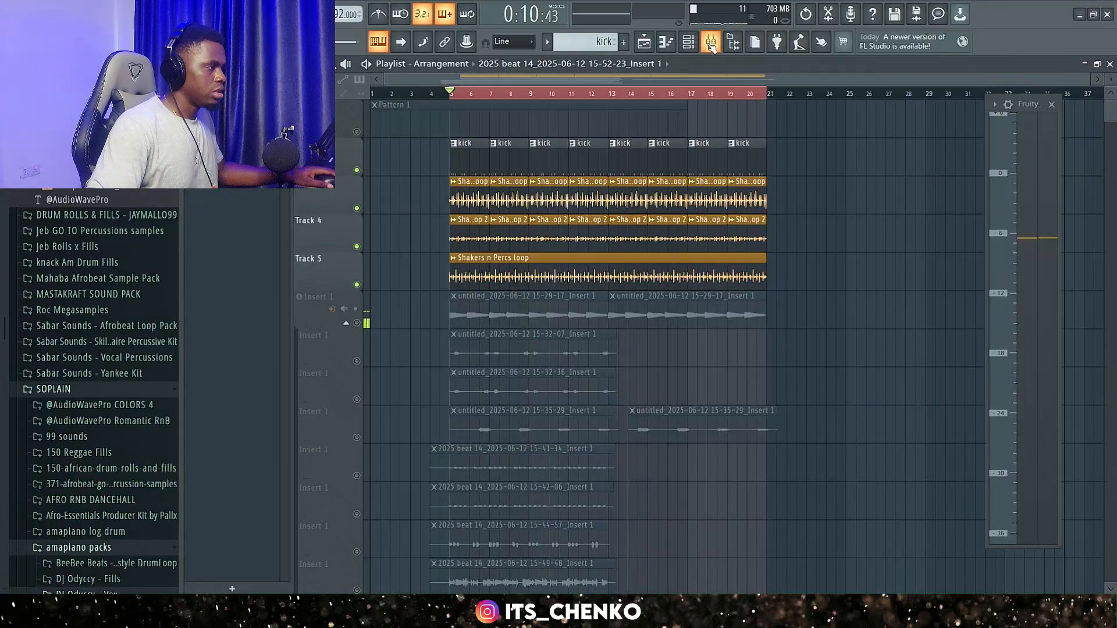
{"action": "left_click", "coordinate": [711, 46]}
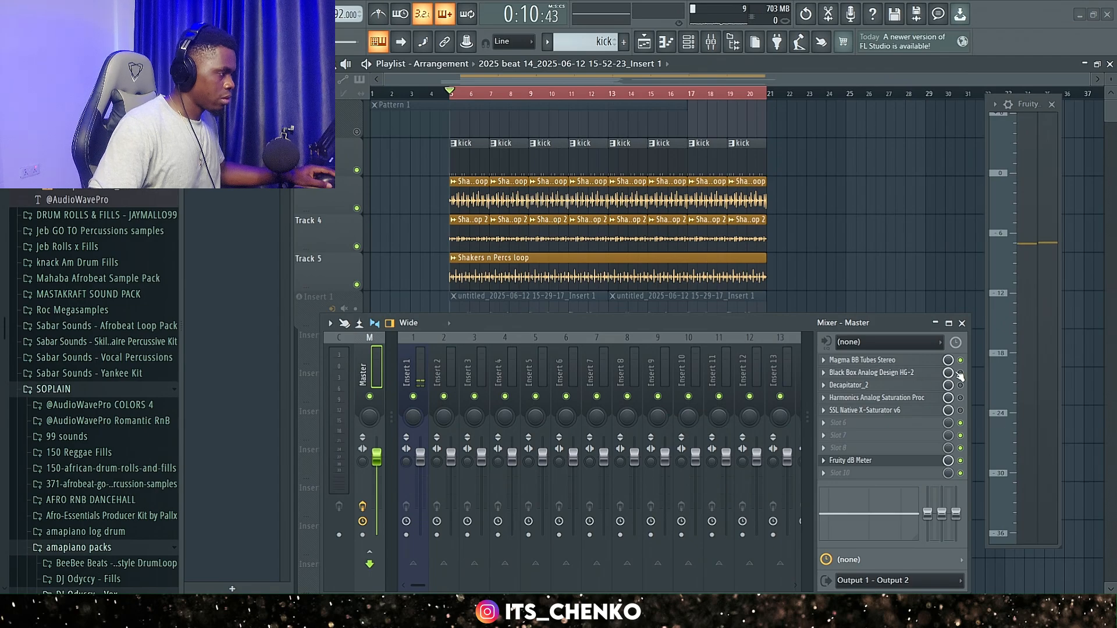
{"action": "left_click", "coordinate": [861, 372]}
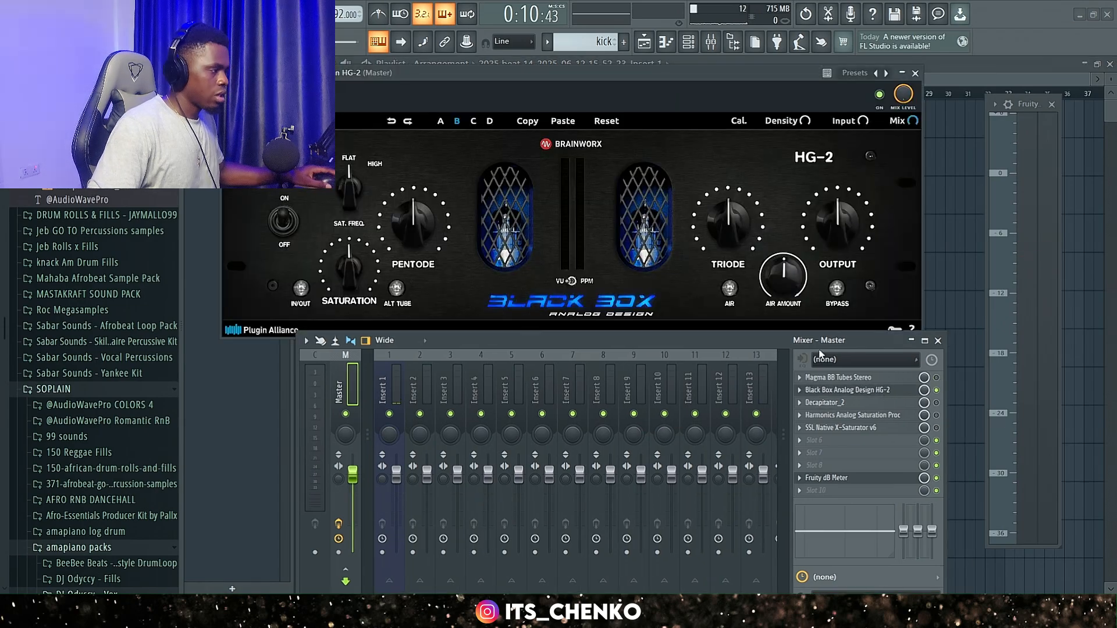
{"action": "left_click", "coordinate": [938, 341]}
{"action": "left_click_drag", "start_coordinate": [590, 76], "coordinate": [667, 119]}
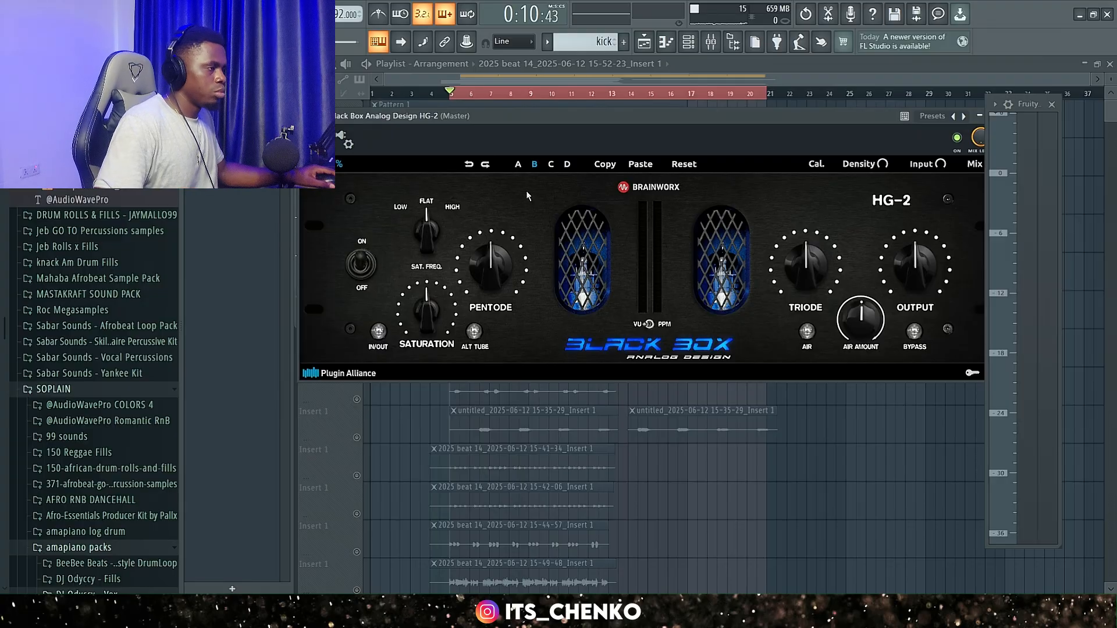
Load setting A in Black Box HG-2 and reposition its window so all controls are in view.
{"action": "left_click", "coordinate": [517, 166]}
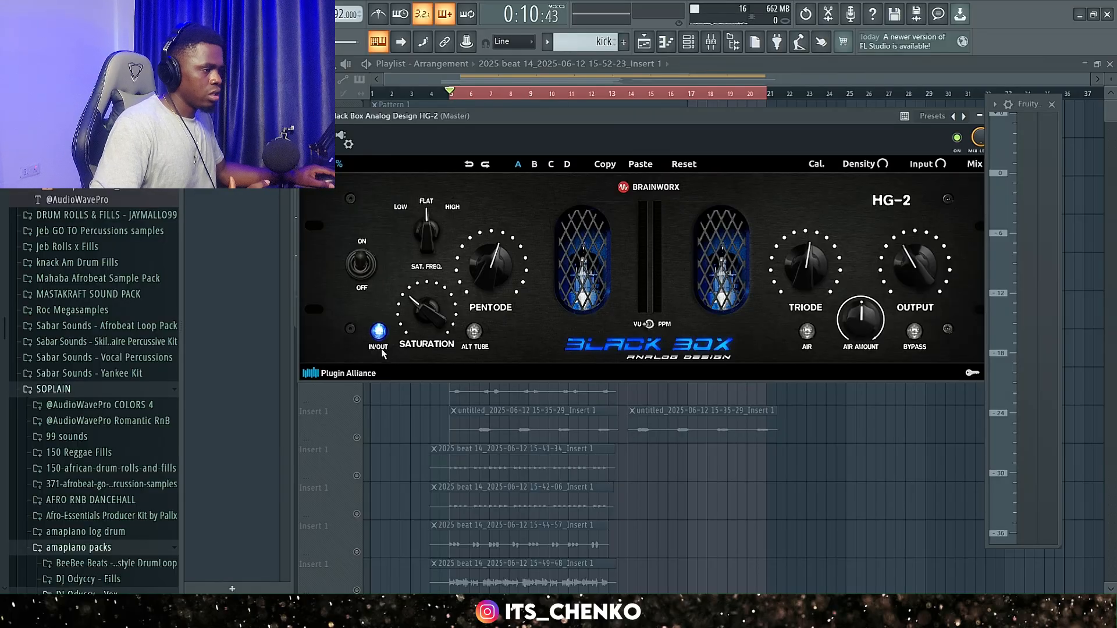
{"action": "mouse_move", "coordinate": [425, 315]}
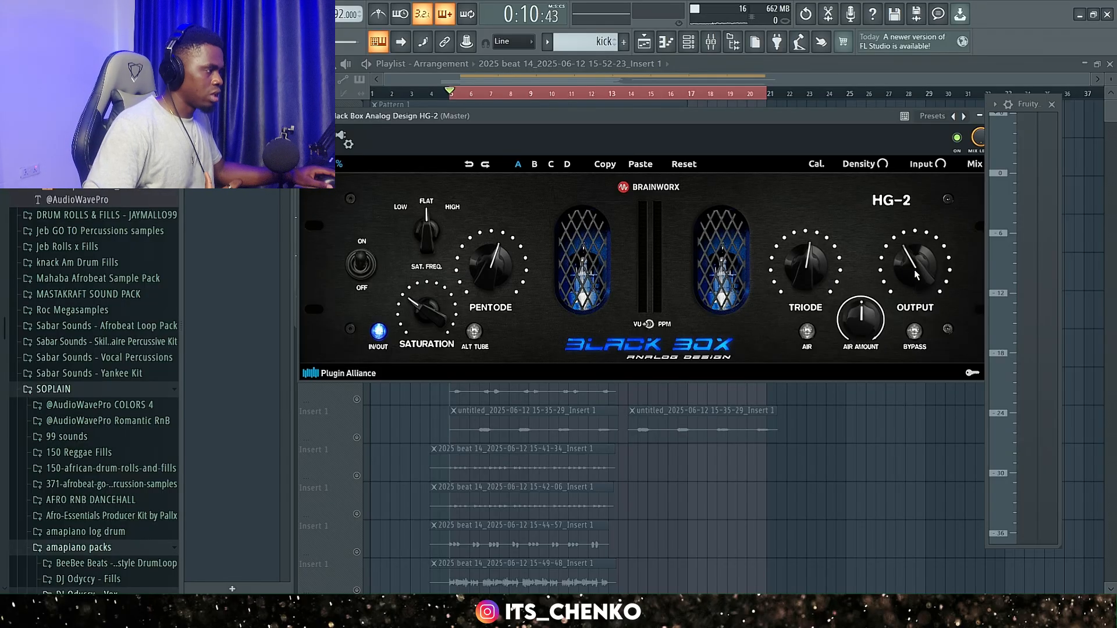
{"action": "left_click_drag", "start_coordinate": [793, 121], "coordinate": [746, 187]}
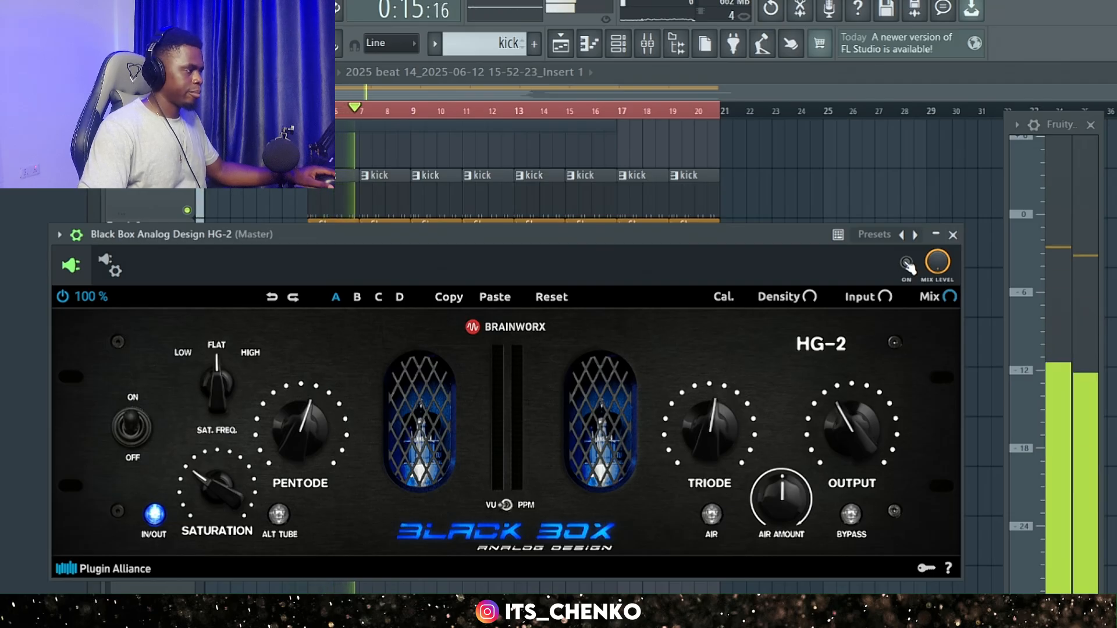
Compare the playing beat with Black Box HG-2 bypassed and enabled, watching the dB meter, and stop playback.
{"action": "left_click", "coordinate": [907, 264]}
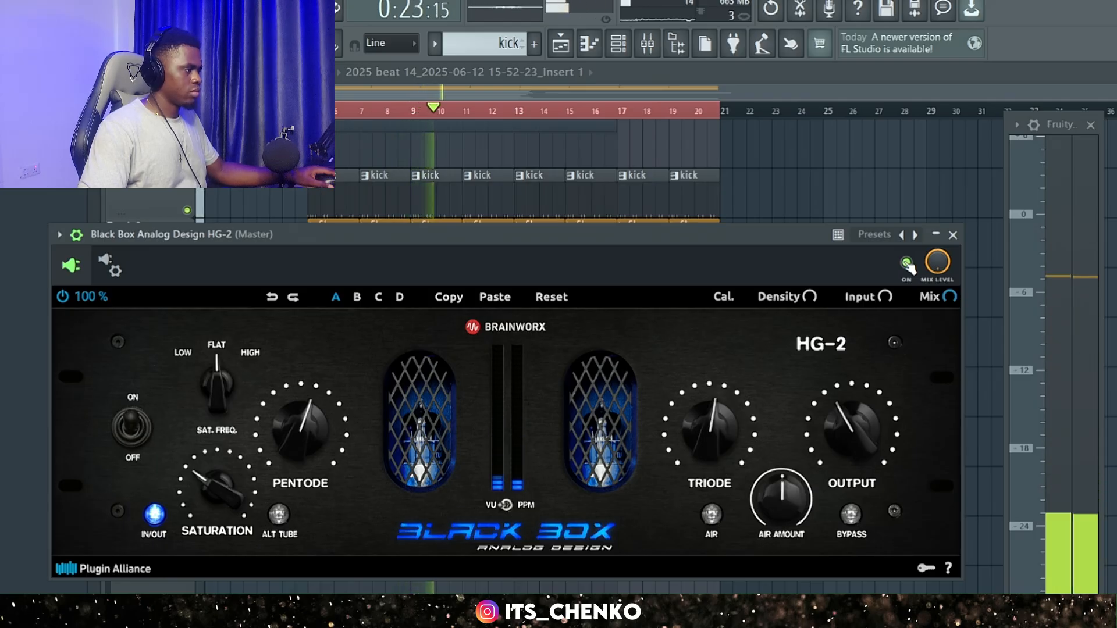
{"action": "left_click", "coordinate": [909, 265]}
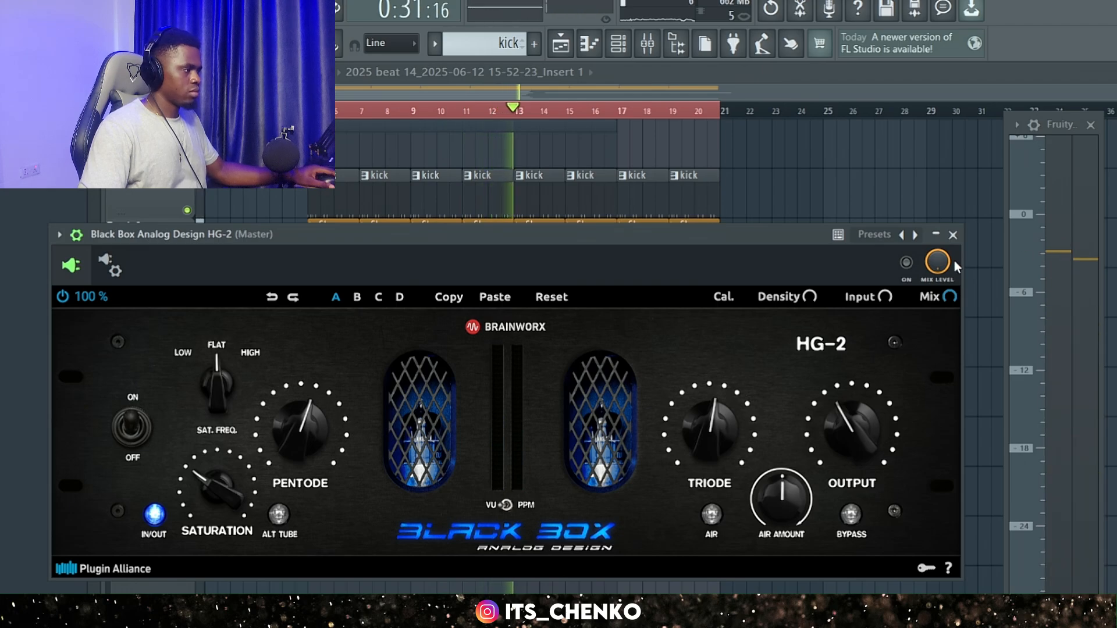
{"action": "left_click", "coordinate": [907, 264]}
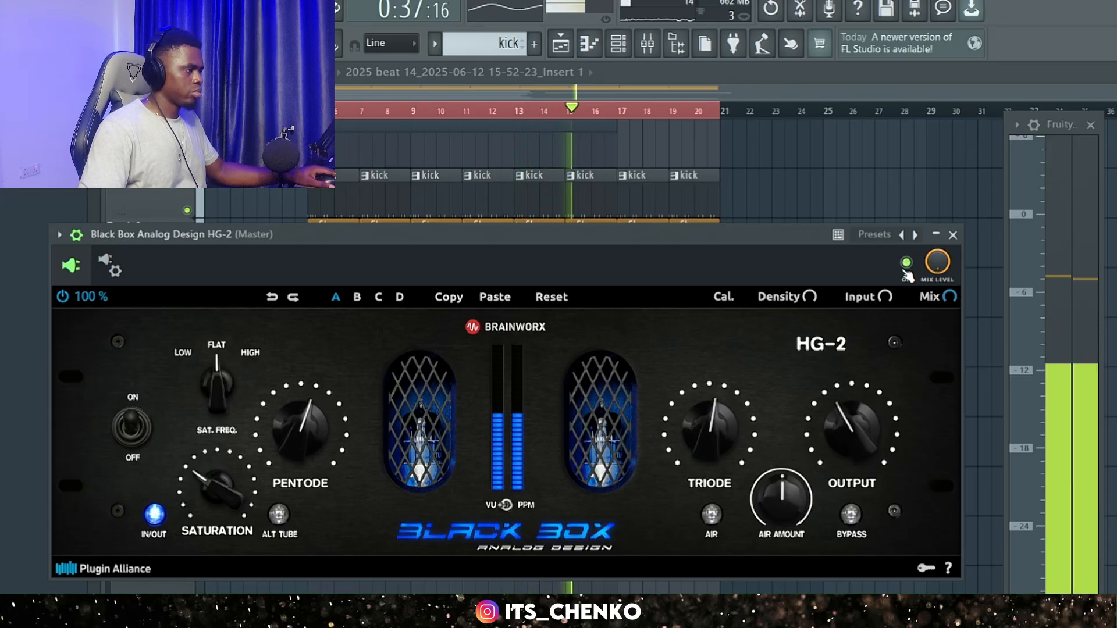
{"action": "key", "text": "space"}
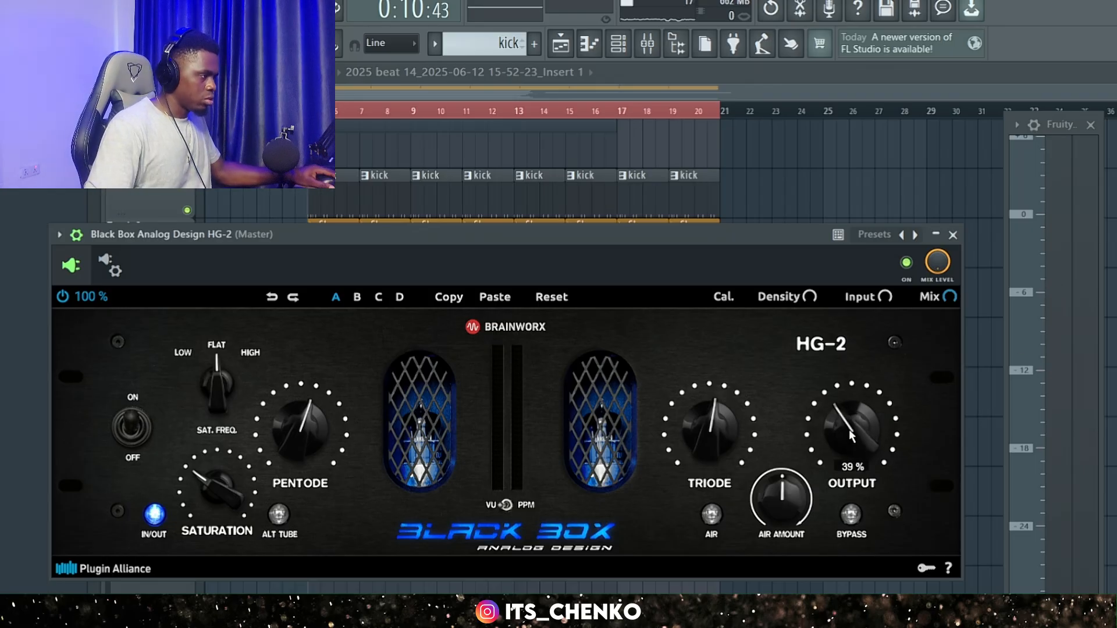
Replay the beat with Black Box HG-2's Output at 39% and toggle the plugin off and on to compare levels again.
{"action": "key", "text": "space"}
{"action": "left_click", "coordinate": [905, 265]}
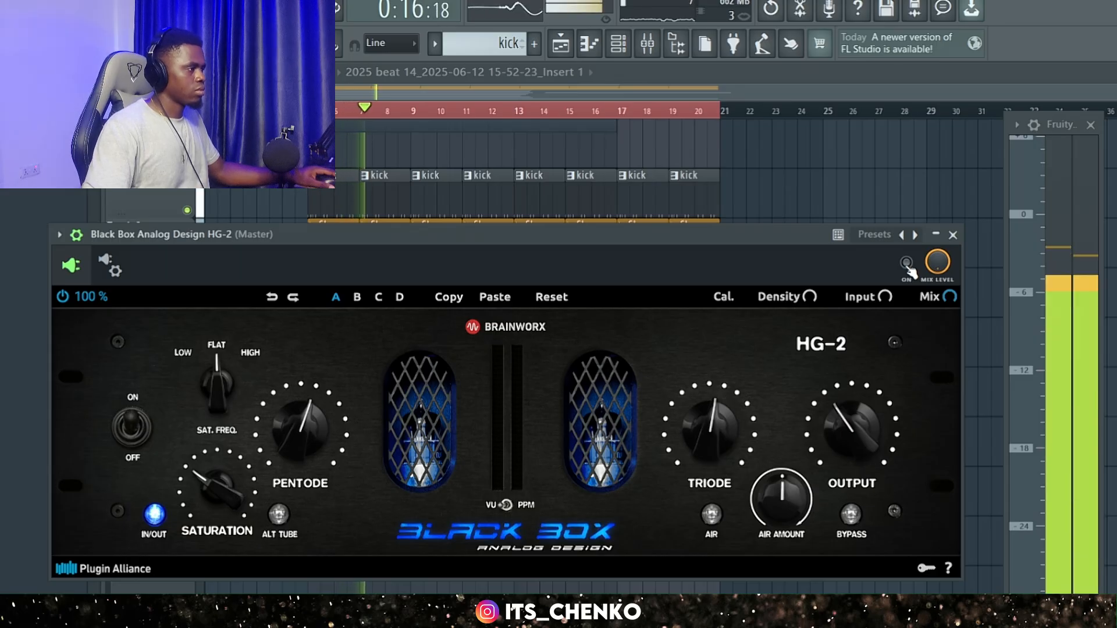
{"action": "left_click", "coordinate": [905, 265]}
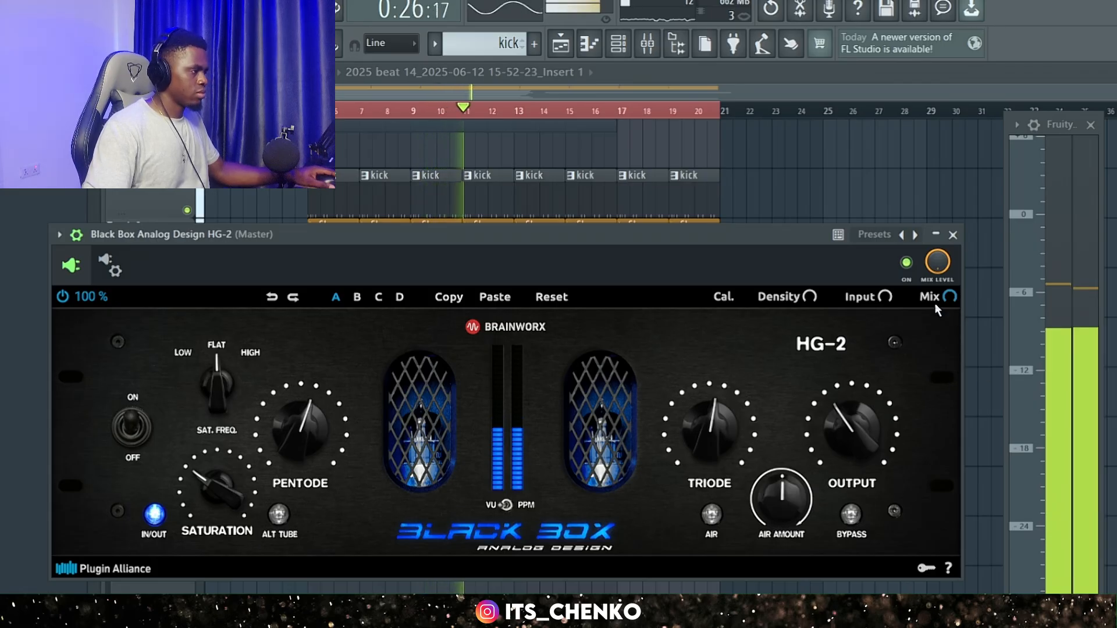
{"action": "left_click", "coordinate": [907, 263]}
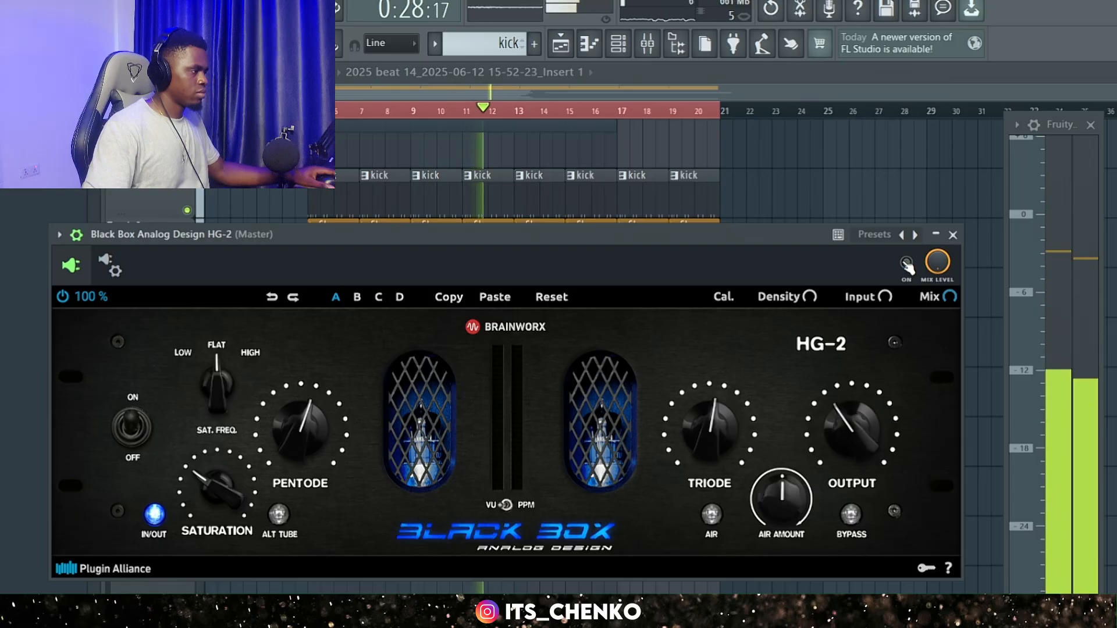
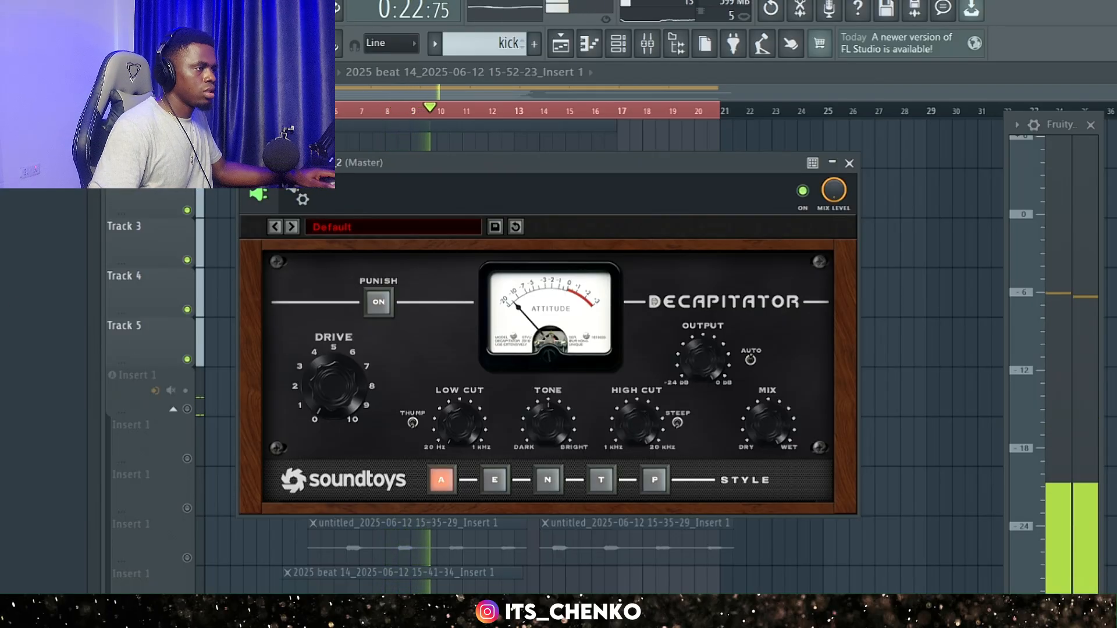
Reposition the Soundtoys Decapitator window on the Master and compare the playing beat with the plugin bypassed and enabled.
{"action": "key", "text": "space"}
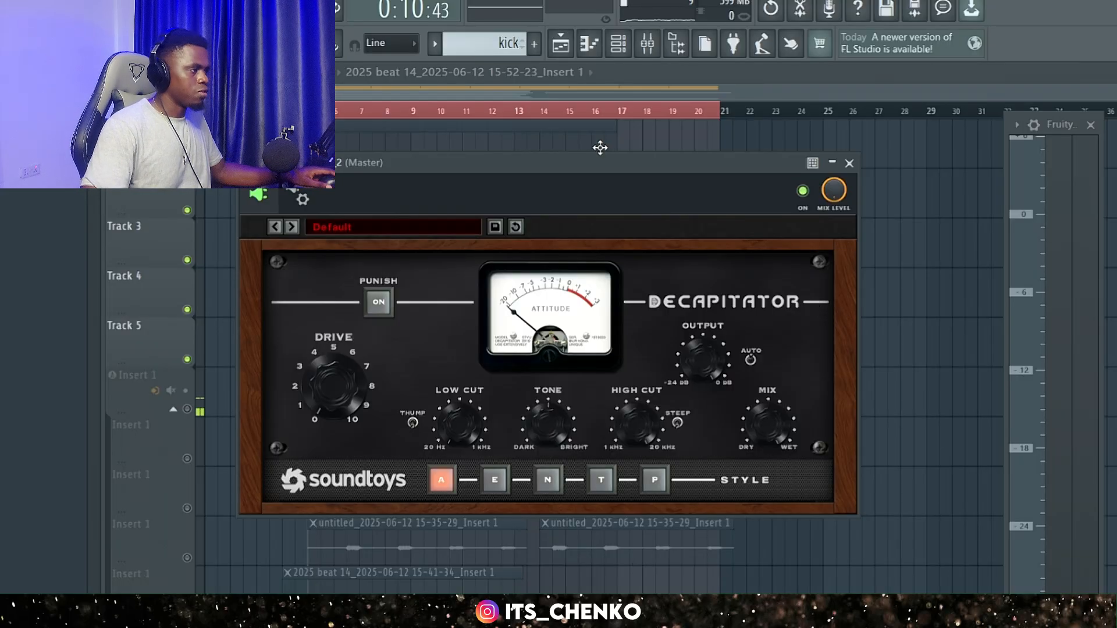
{"action": "left_click_drag", "start_coordinate": [605, 159], "coordinate": [594, 182]}
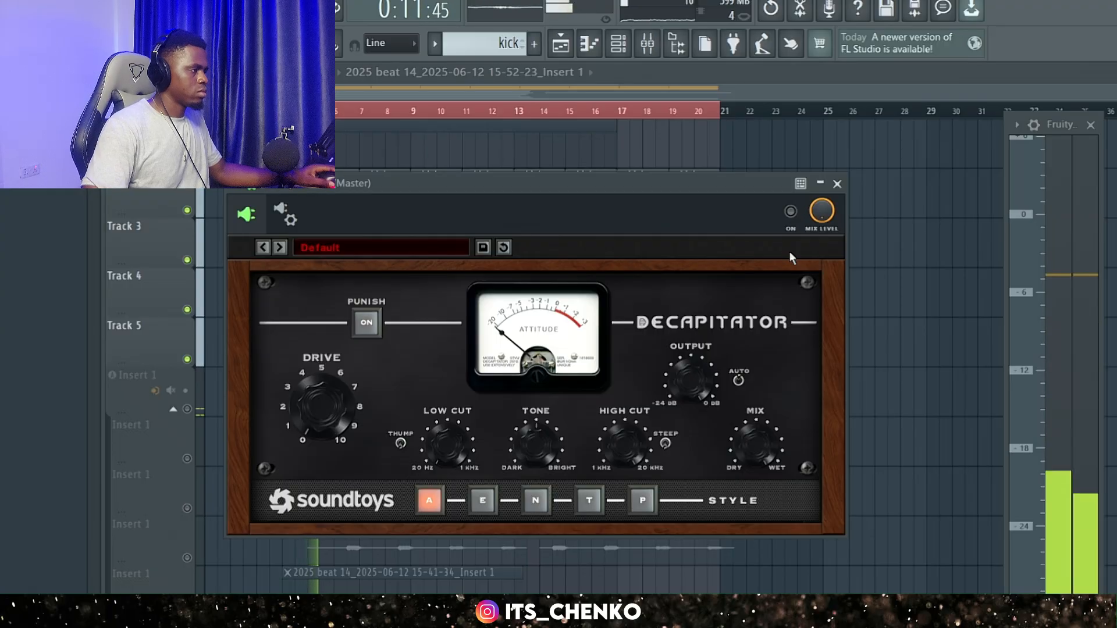
{"action": "left_click", "coordinate": [791, 213]}
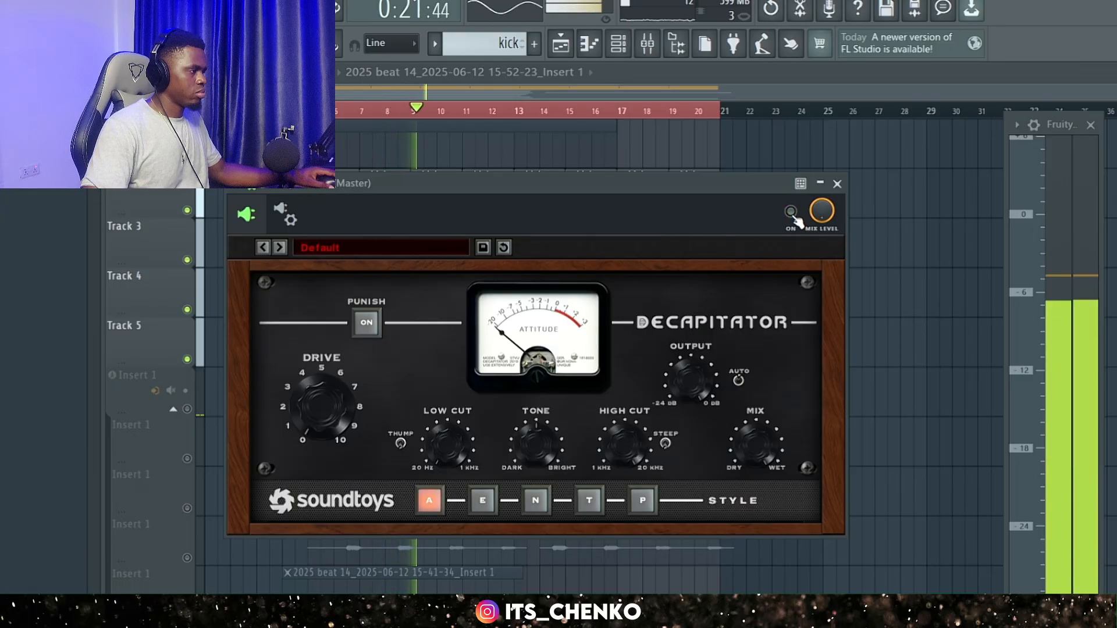
{"action": "left_click", "coordinate": [791, 213]}
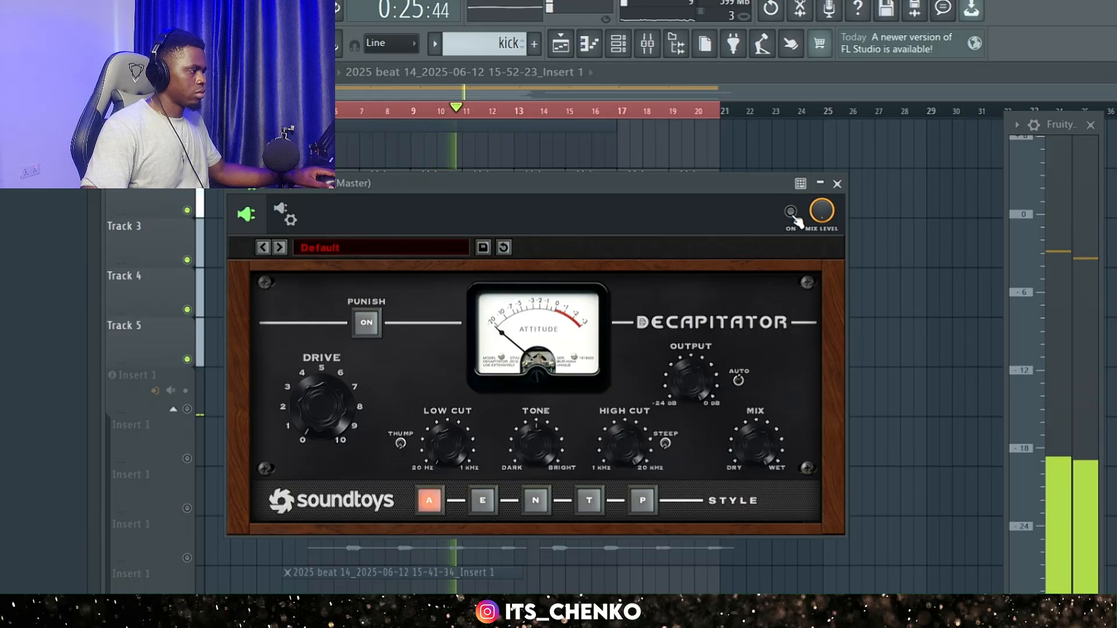
{"action": "key", "text": "space"}
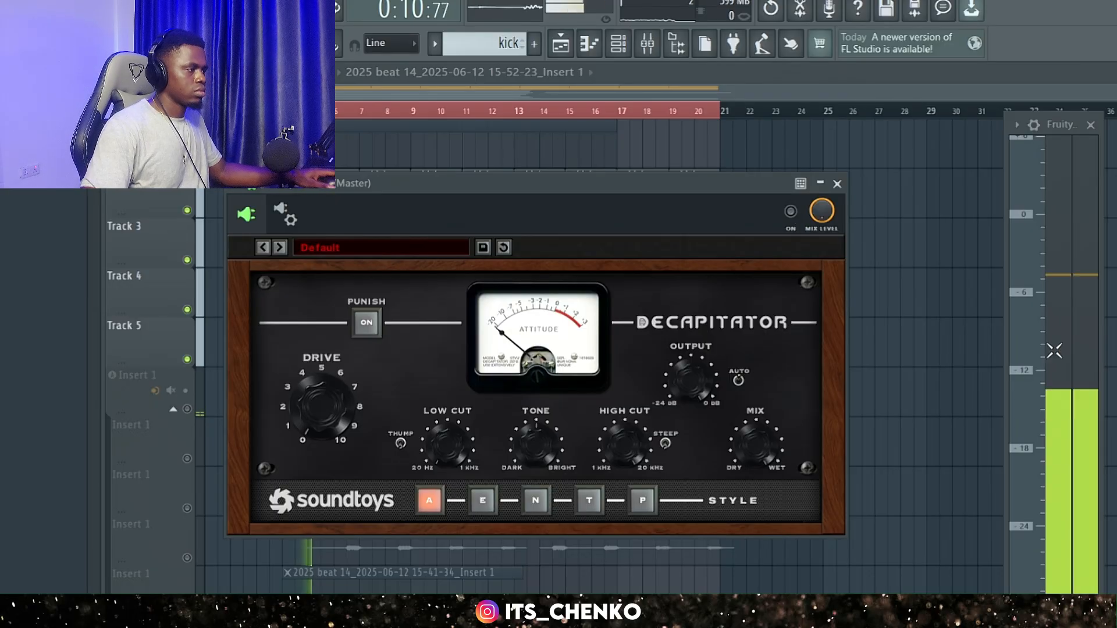
Enable Decapitator and audition its E, N, T and P styles against style A on the playing beat, ending on style A.
{"action": "left_click", "coordinate": [790, 211]}
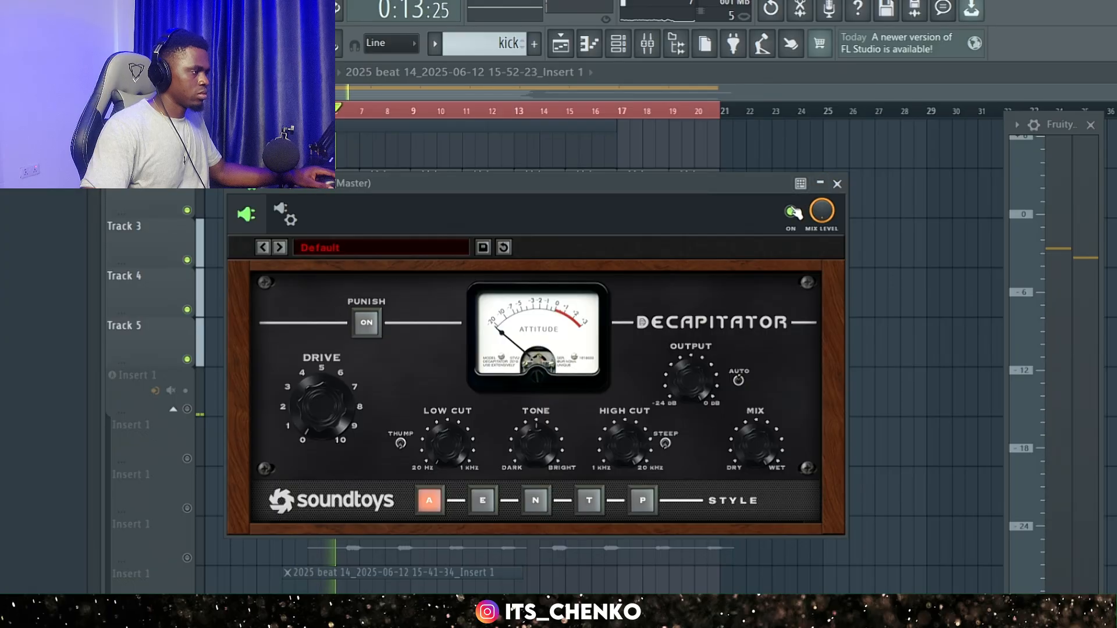
{"action": "left_click", "coordinate": [482, 500]}
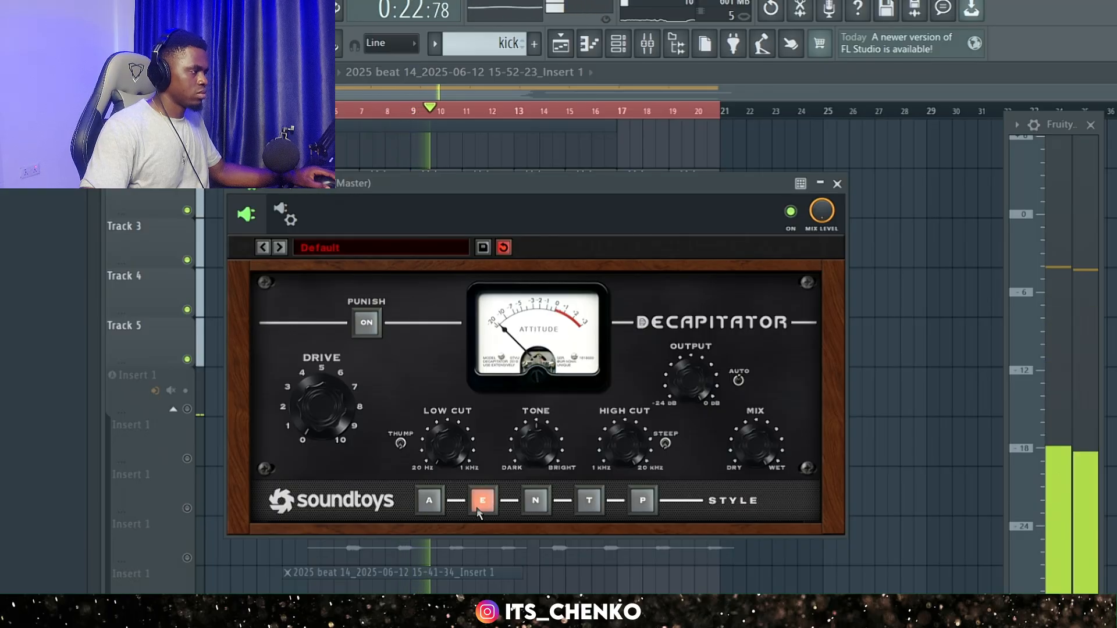
{"action": "left_click", "coordinate": [422, 508]}
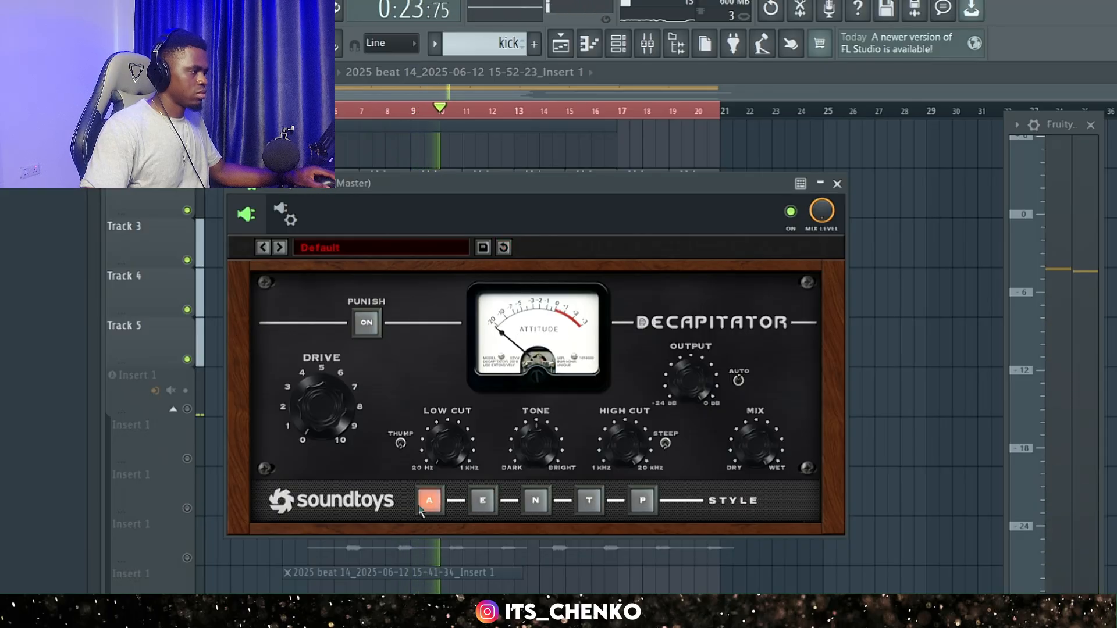
{"action": "left_click", "coordinate": [536, 505]}
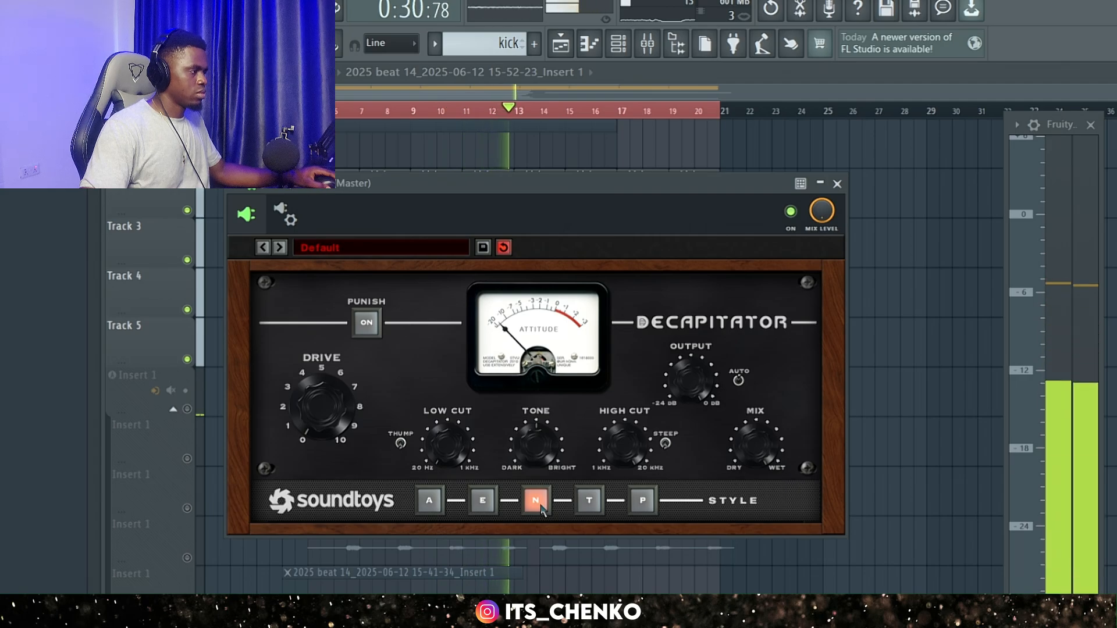
{"action": "left_click", "coordinate": [483, 504]}
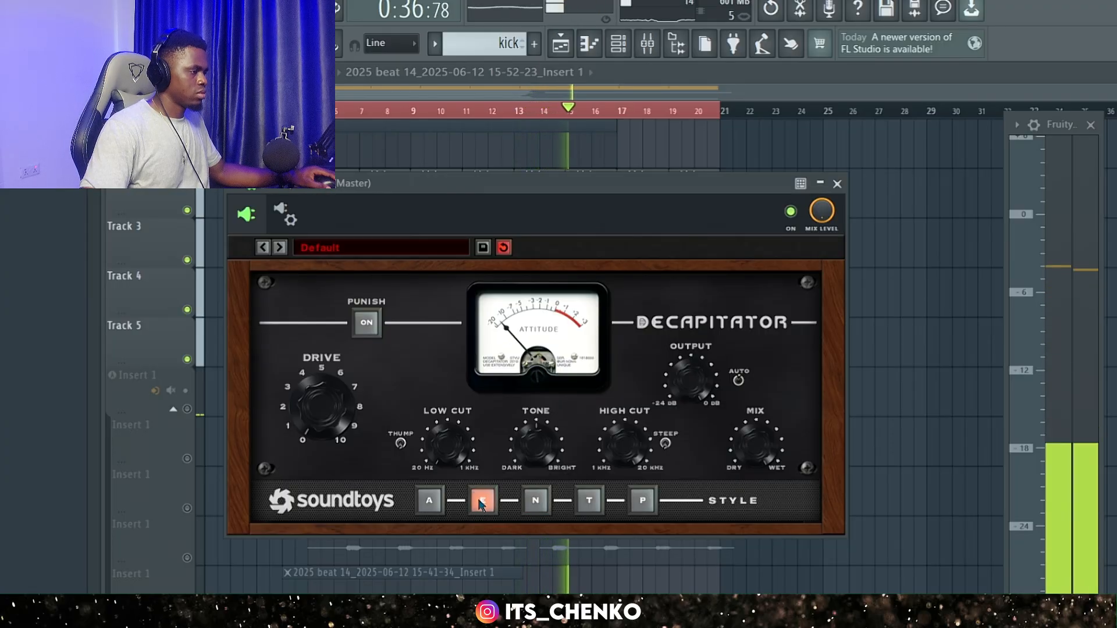
{"action": "left_click", "coordinate": [589, 501]}
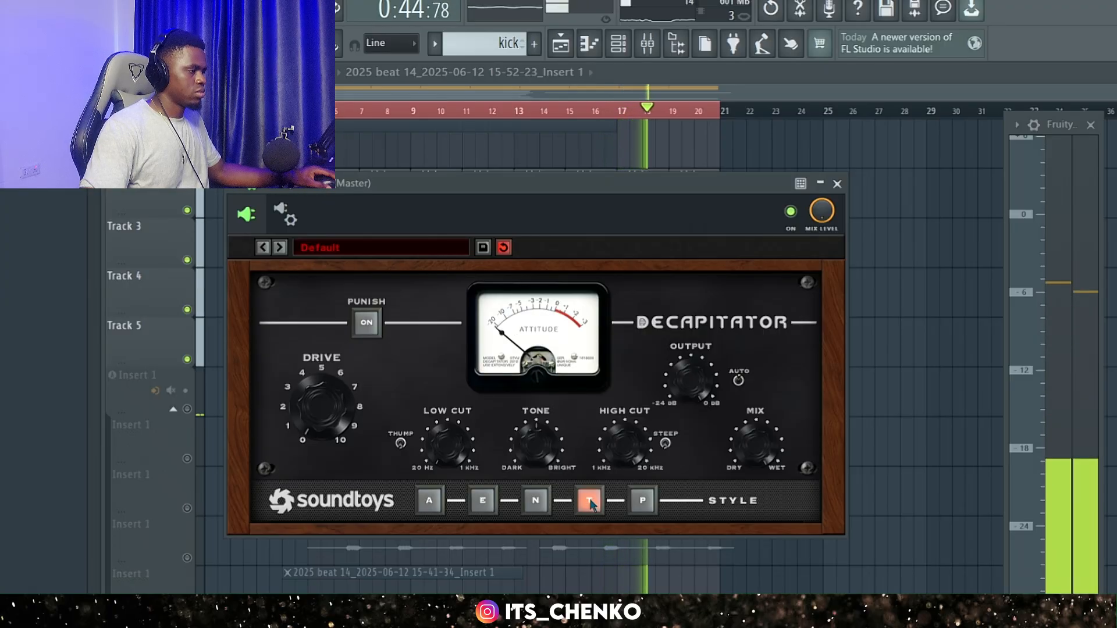
{"action": "left_click", "coordinate": [651, 504]}
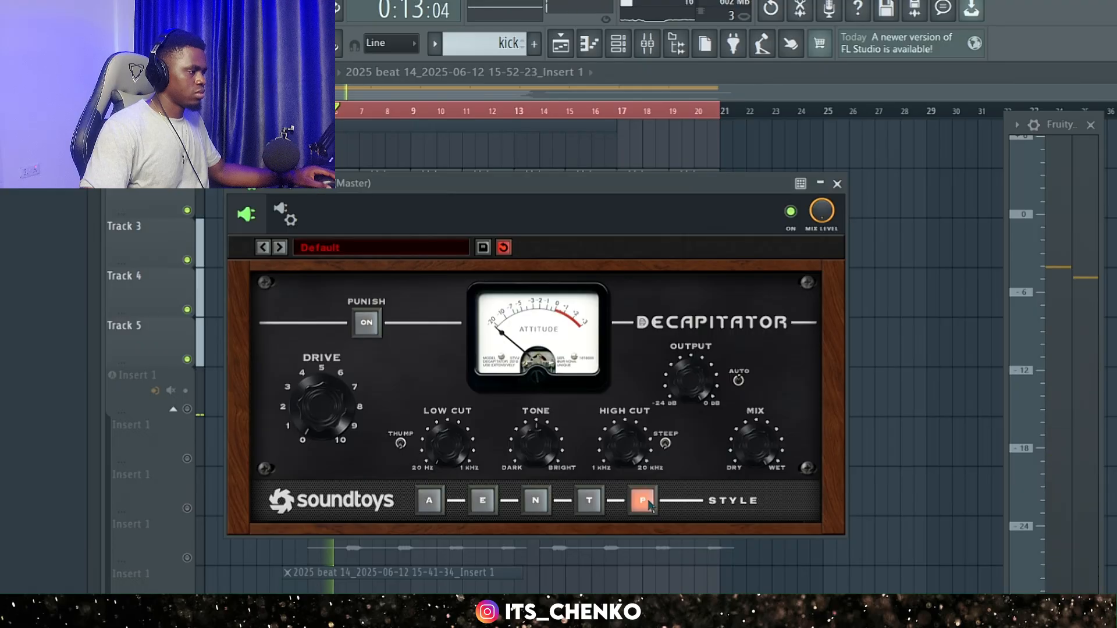
{"action": "left_click", "coordinate": [429, 501]}
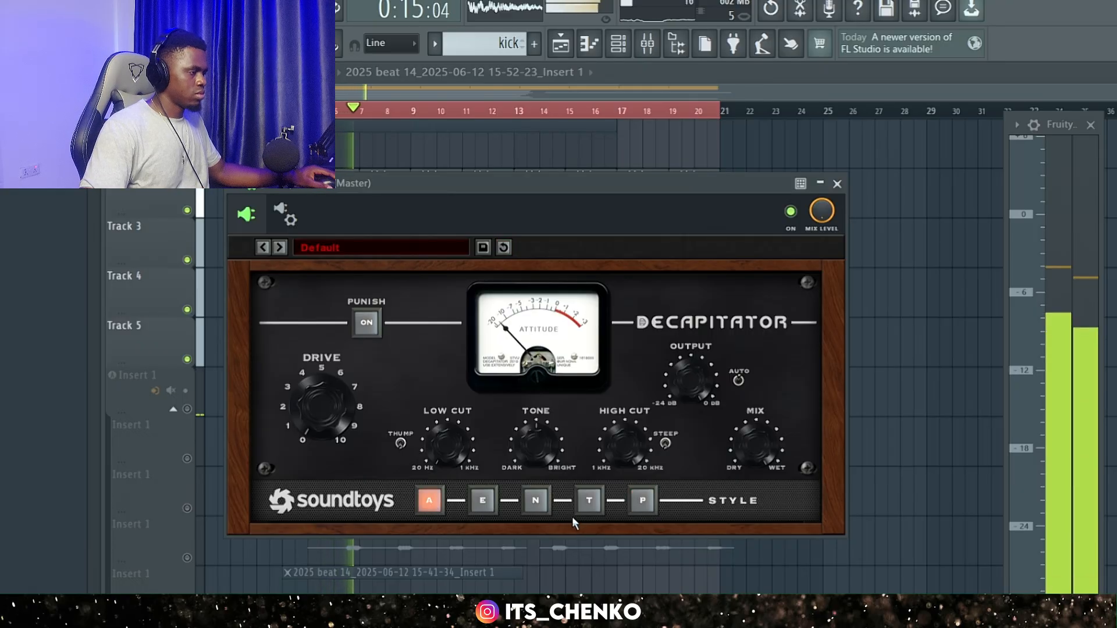
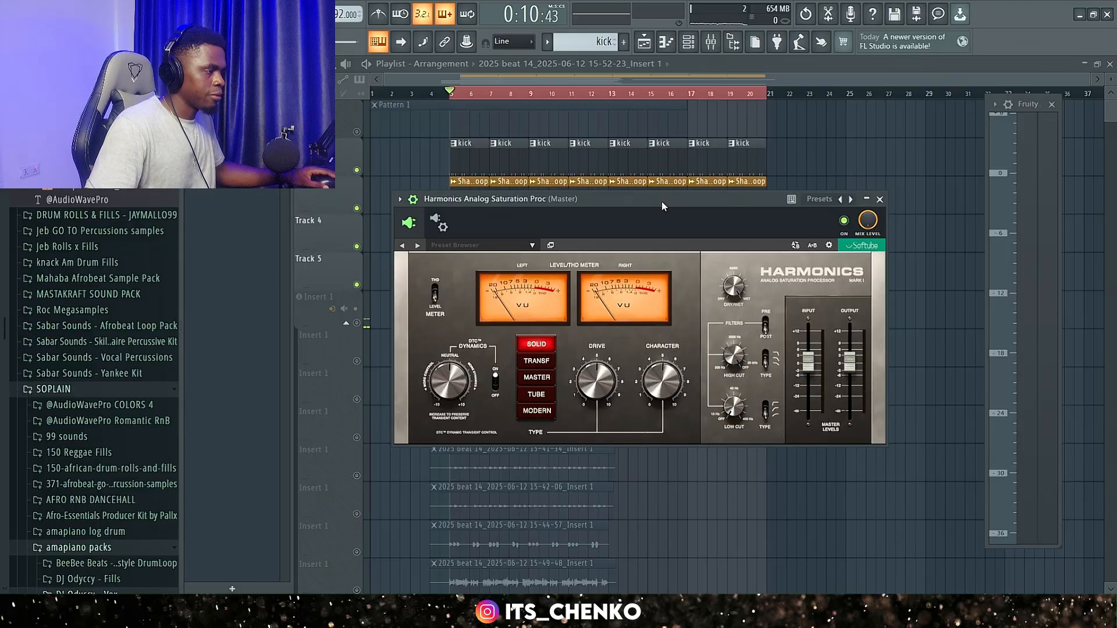
Reposition the Softube Harmonics window on the Master and compare the playing beat with the plugin bypassed and enabled on the SOLID type.
{"action": "left_click_drag", "start_coordinate": [661, 202], "coordinate": [666, 171]}
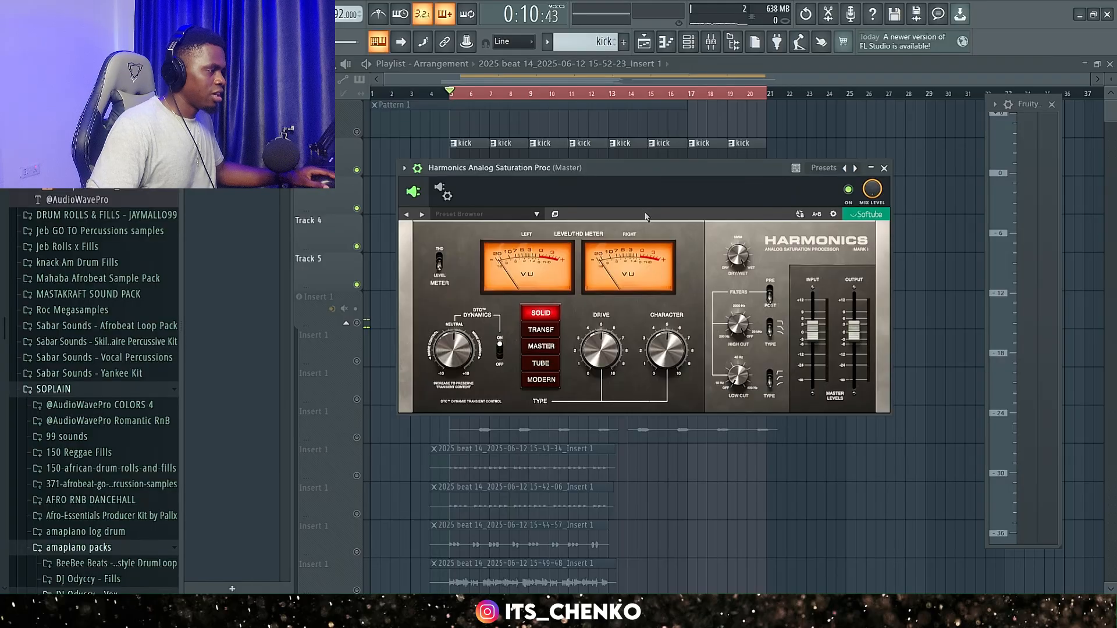
{"action": "left_click_drag", "start_coordinate": [704, 172], "coordinate": [700, 150]}
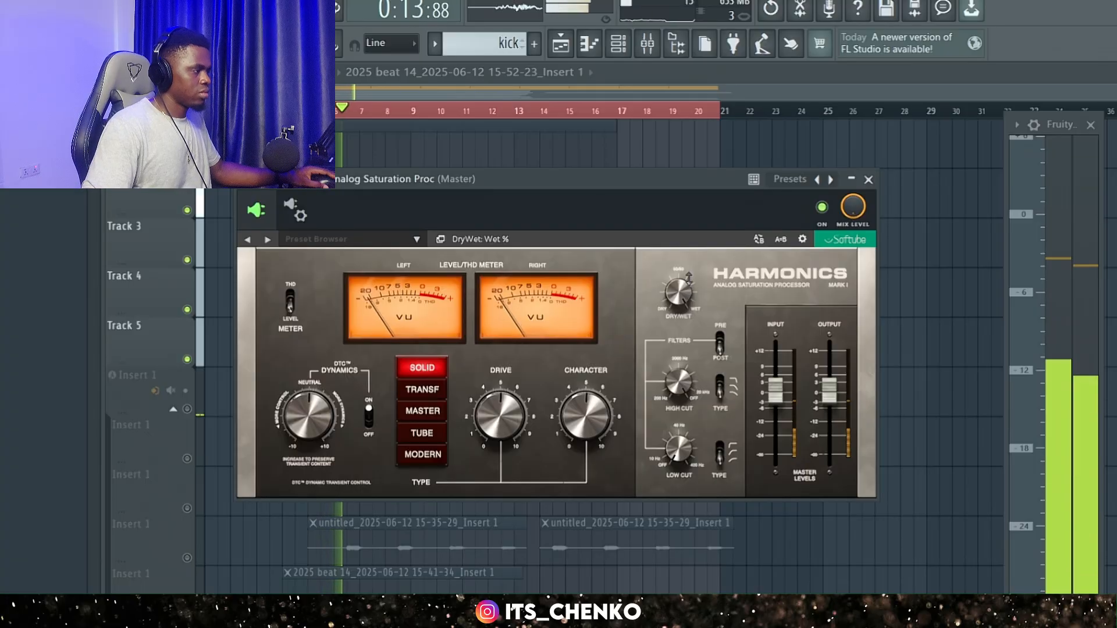
{"action": "left_click", "coordinate": [822, 207]}
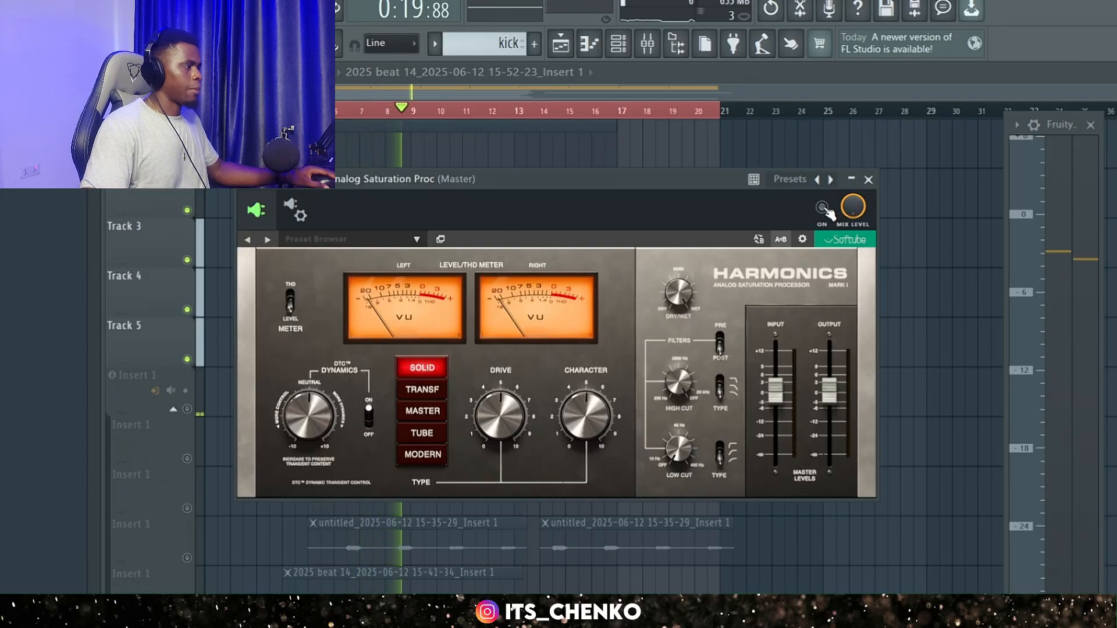
{"action": "left_click", "coordinate": [822, 207]}
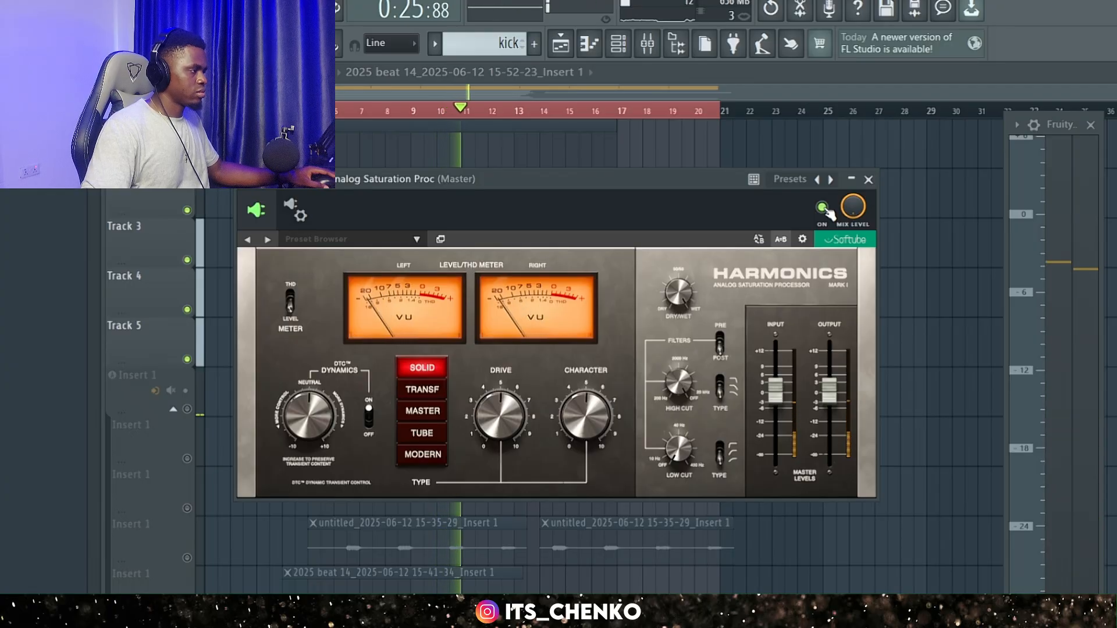
{"action": "key", "text": "space"}
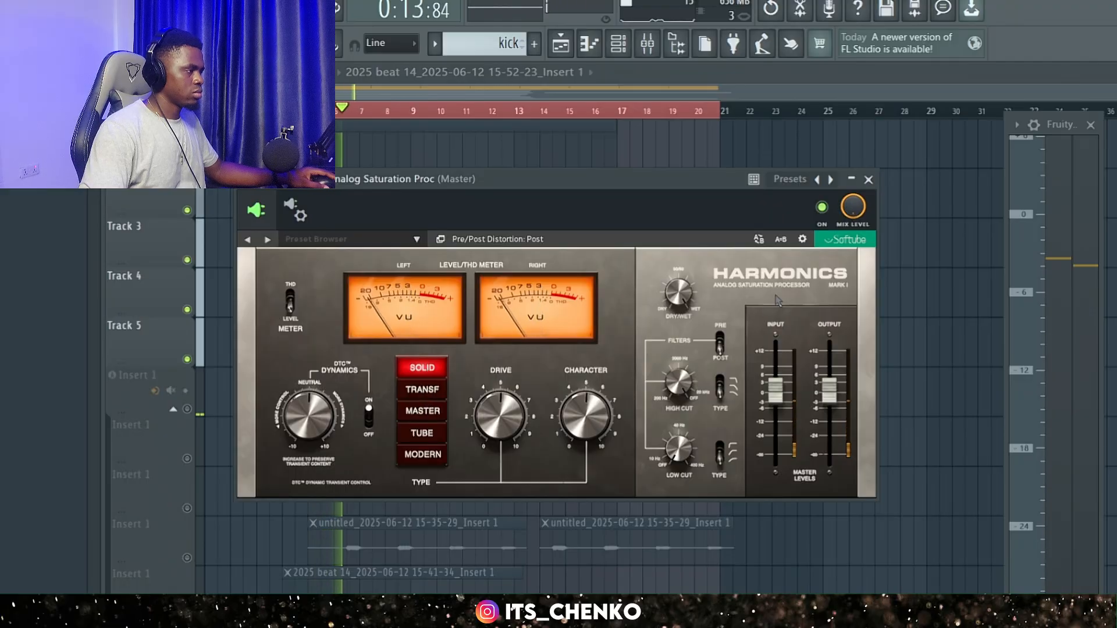
Audition the TRANSF and MASTER saturation types on the playing beat, comparing each with the plugin bypassed and enabled.
{"action": "left_click", "coordinate": [427, 395]}
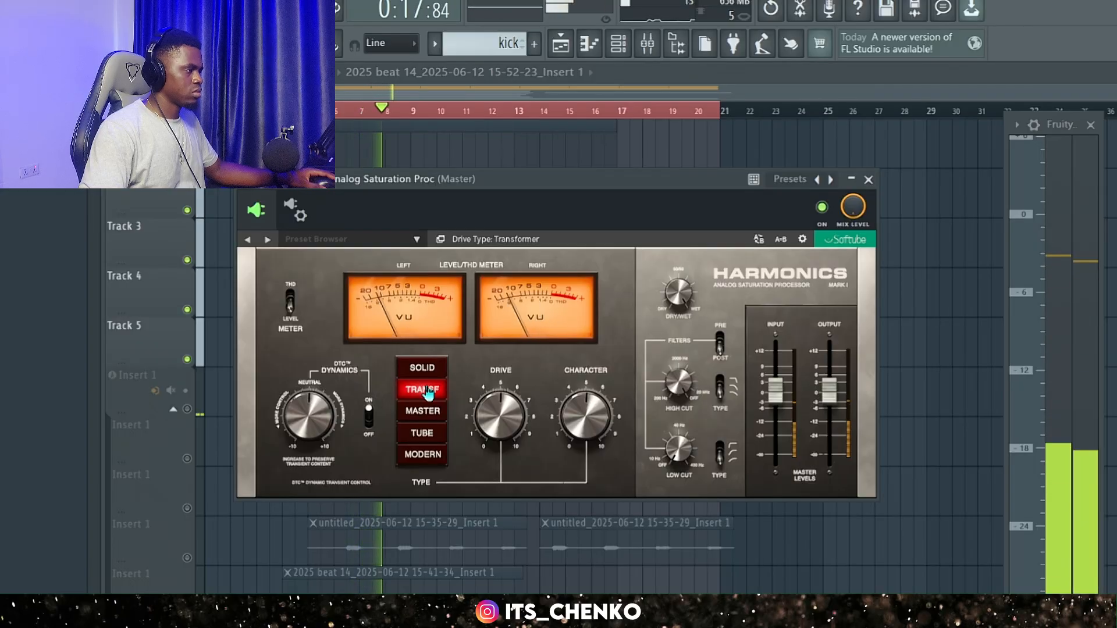
{"action": "left_click", "coordinate": [821, 209]}
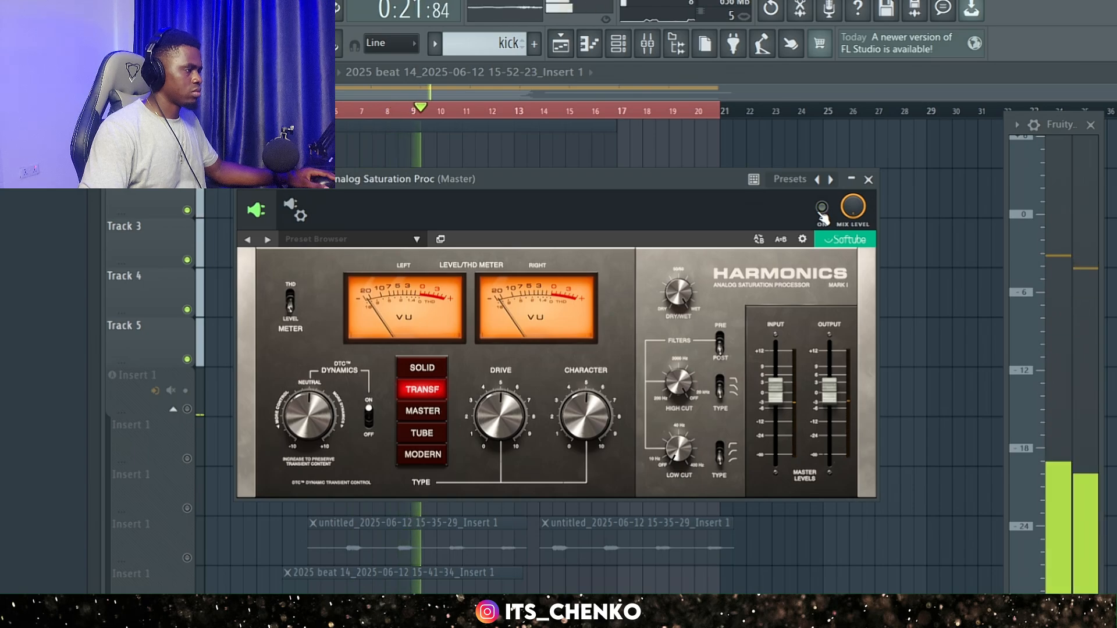
{"action": "left_click", "coordinate": [822, 208]}
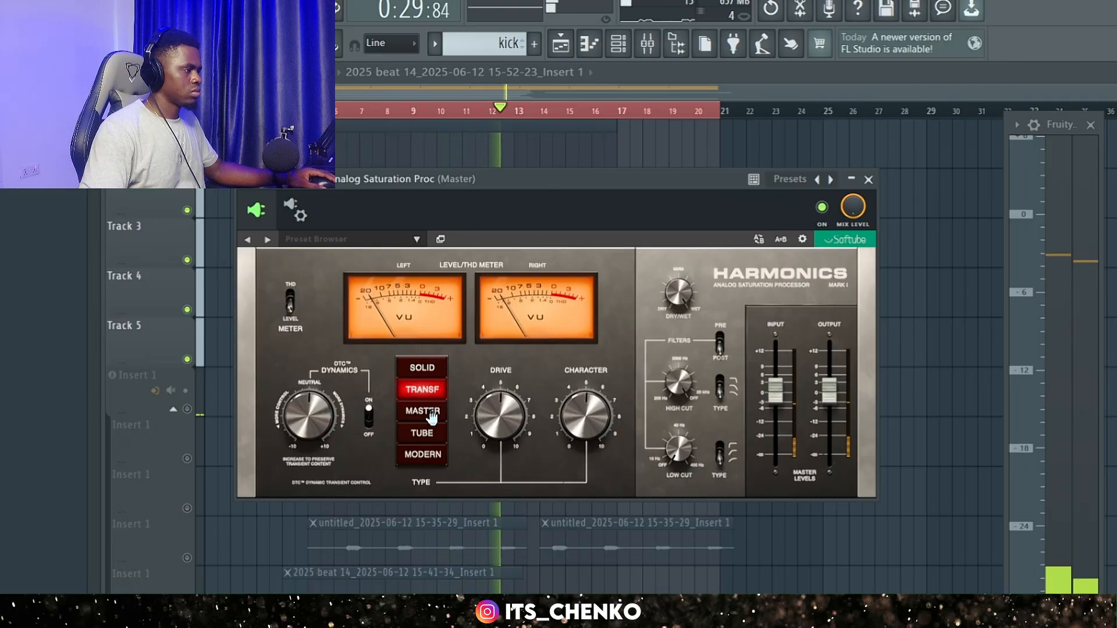
{"action": "left_click", "coordinate": [431, 416]}
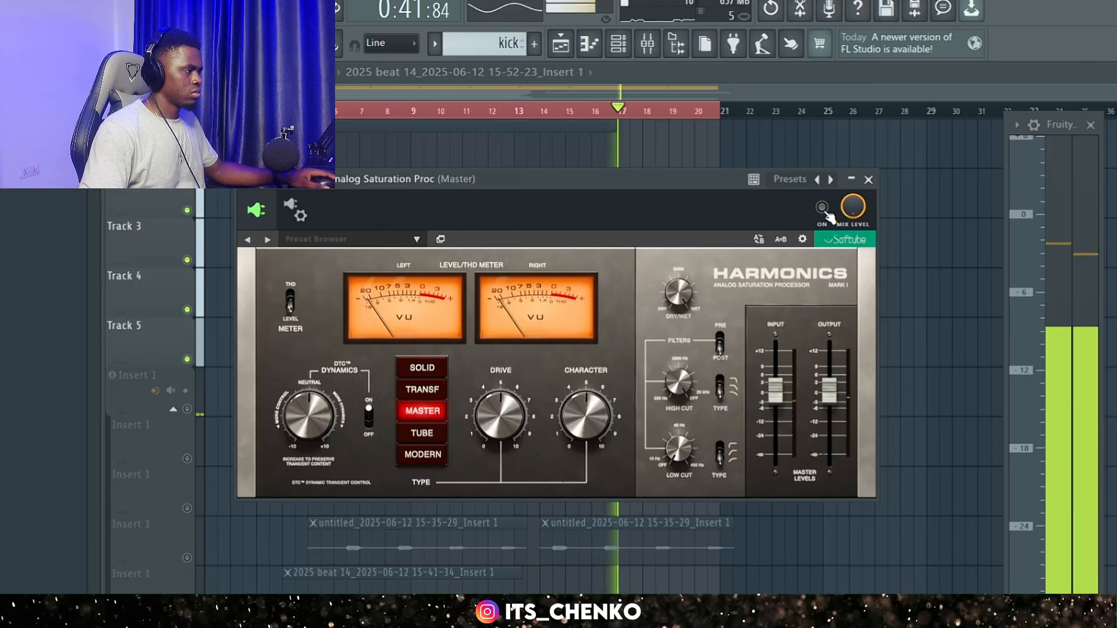
{"action": "left_click", "coordinate": [823, 208]}
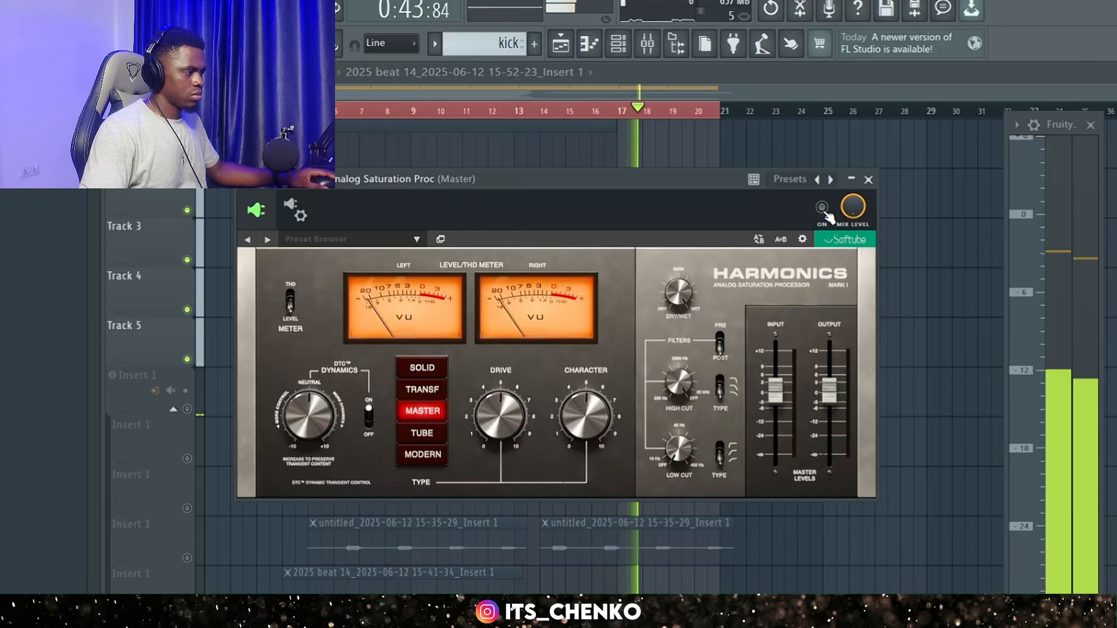
{"action": "left_click", "coordinate": [822, 208]}
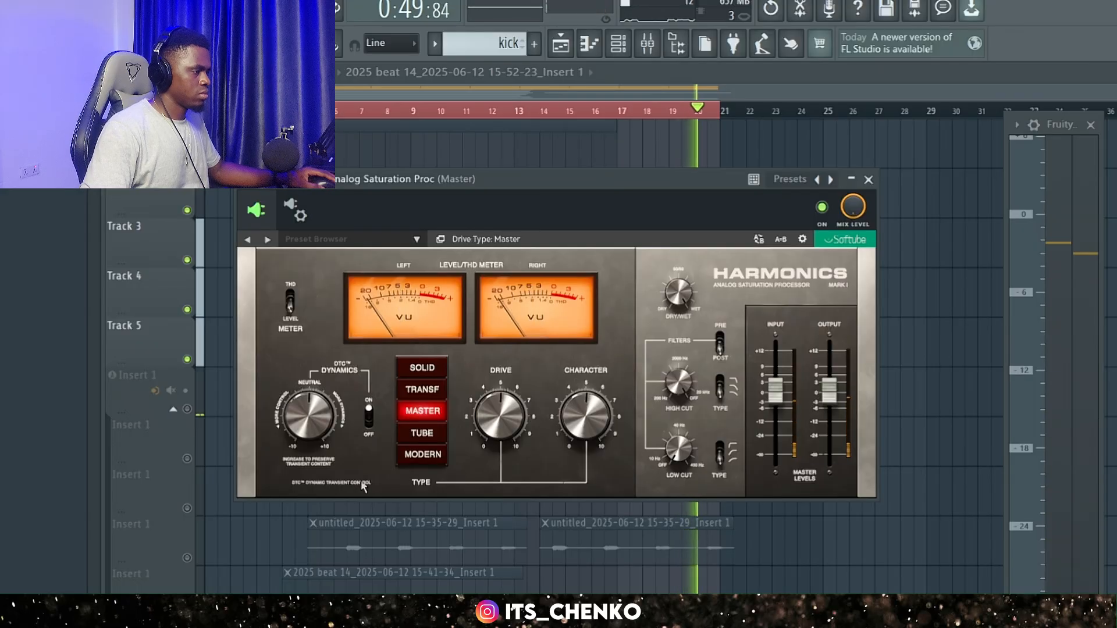
Audition the TUBE and MODERN saturation types, comparing each with the plugin bypassed and enabled, and stop playback.
{"action": "left_click", "coordinate": [422, 436]}
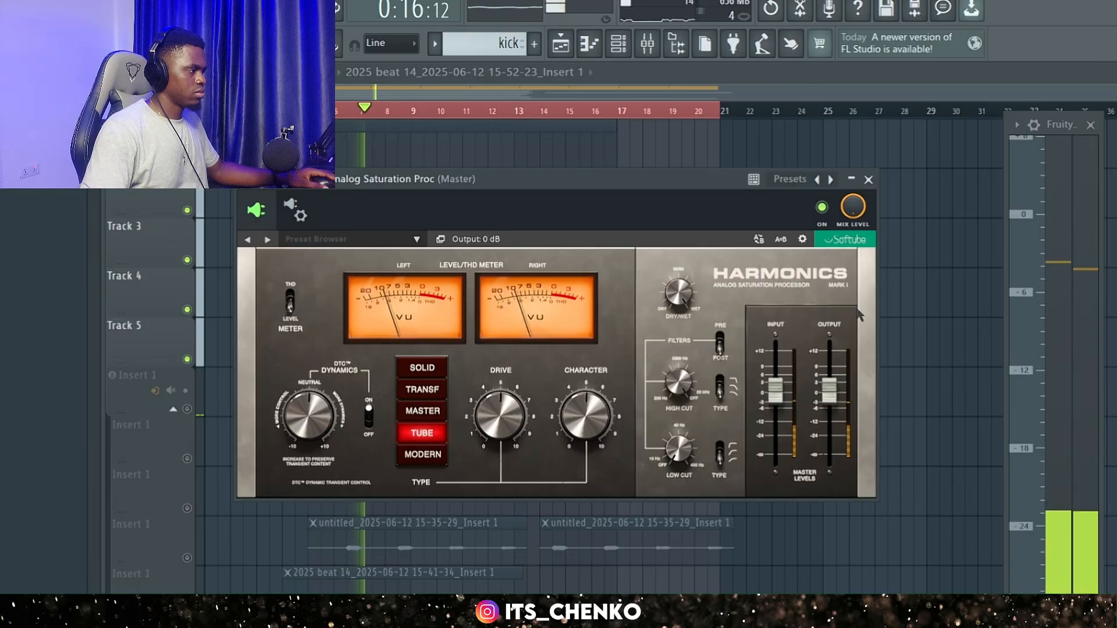
{"action": "left_click", "coordinate": [826, 211]}
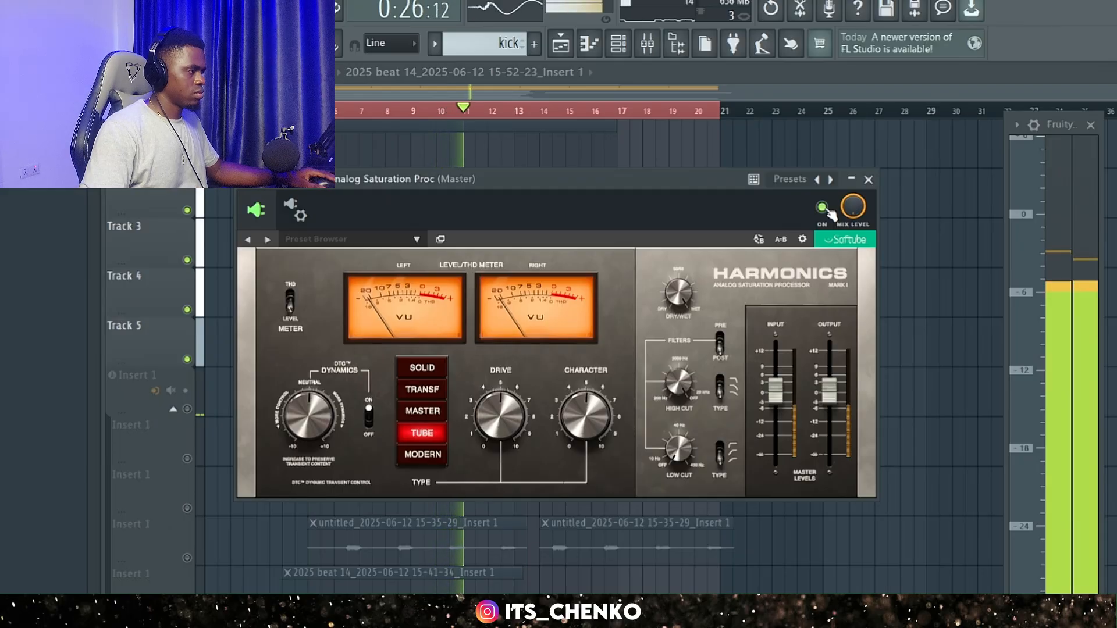
{"action": "left_click", "coordinate": [826, 211]}
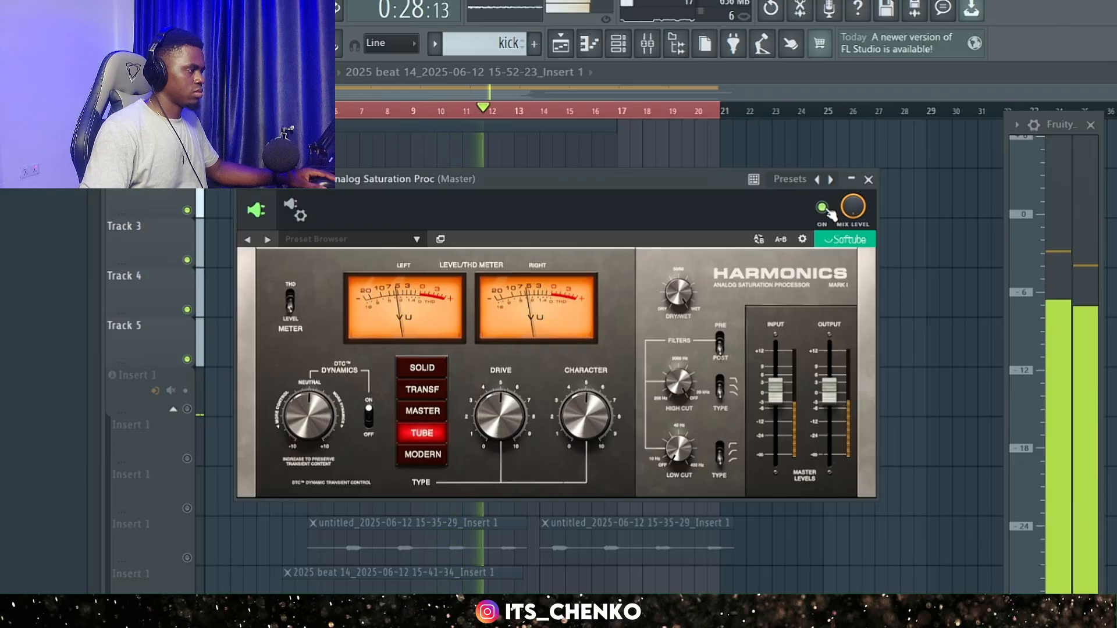
{"action": "left_click", "coordinate": [423, 455]}
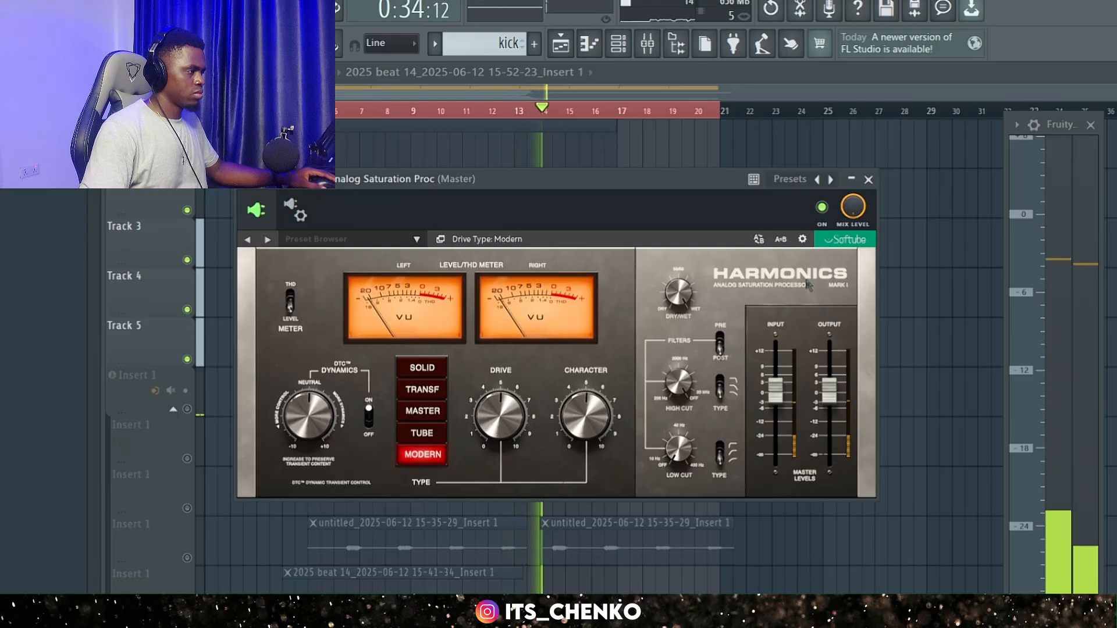
{"action": "left_click", "coordinate": [822, 208]}
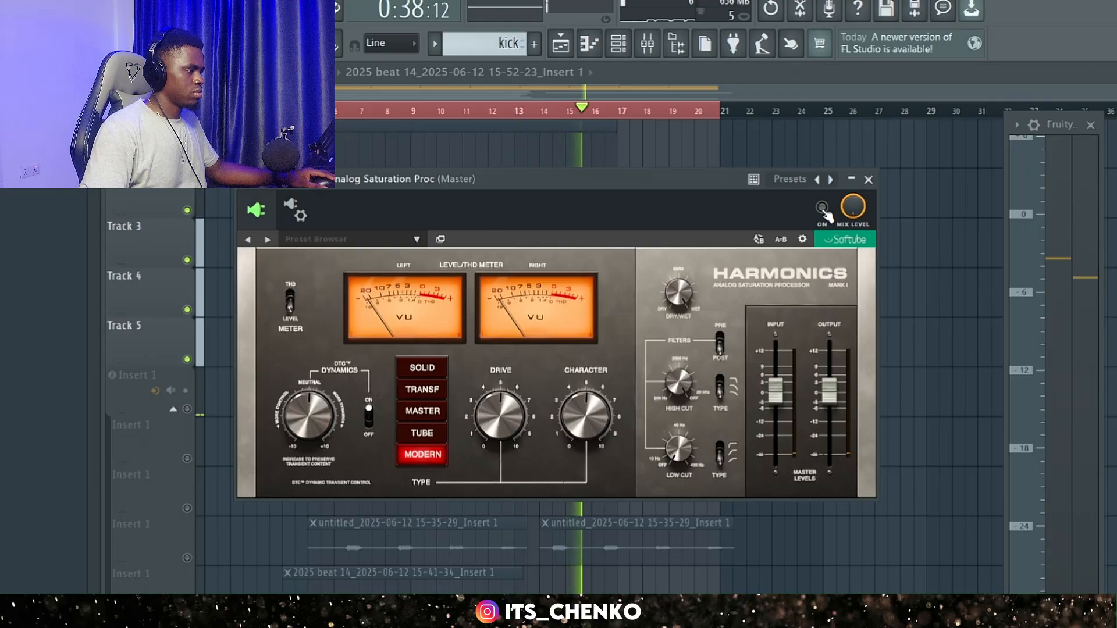
{"action": "left_click", "coordinate": [823, 211]}
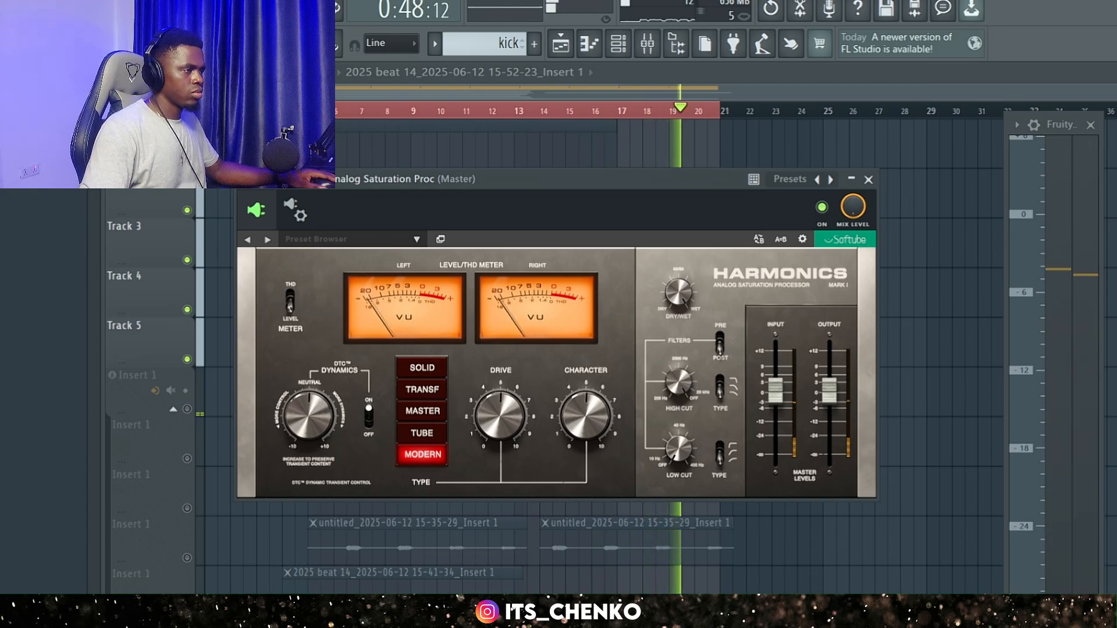
{"action": "key", "text": "space"}
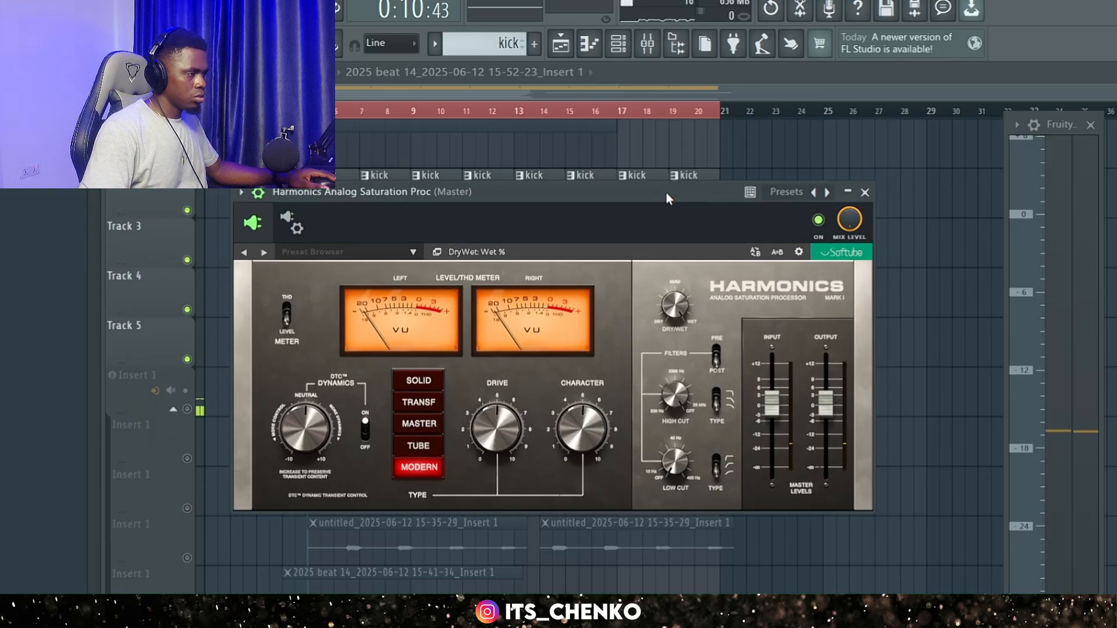
Audition Drive at 10.0 on the MODERN type, settle it at 6.7, and compare the beat with Harmonics bypassed and enabled.
{"action": "left_click_drag", "start_coordinate": [669, 180], "coordinate": [665, 193]}
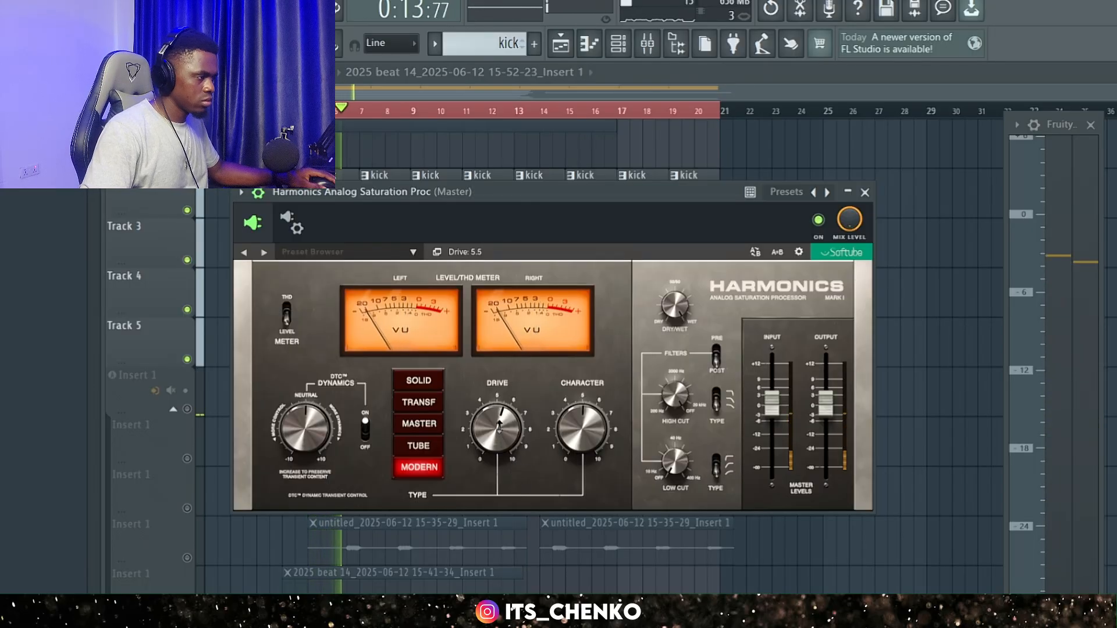
{"action": "left_click_drag", "start_coordinate": [500, 433], "coordinate": [505, 350]}
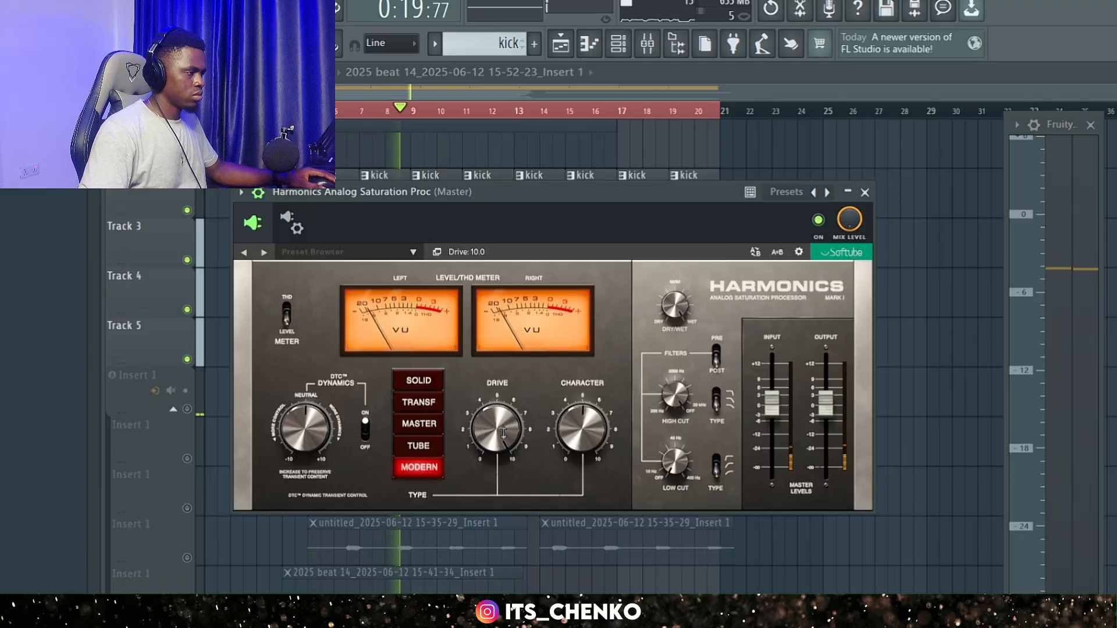
{"action": "left_click_drag", "start_coordinate": [503, 431], "coordinate": [503, 477]}
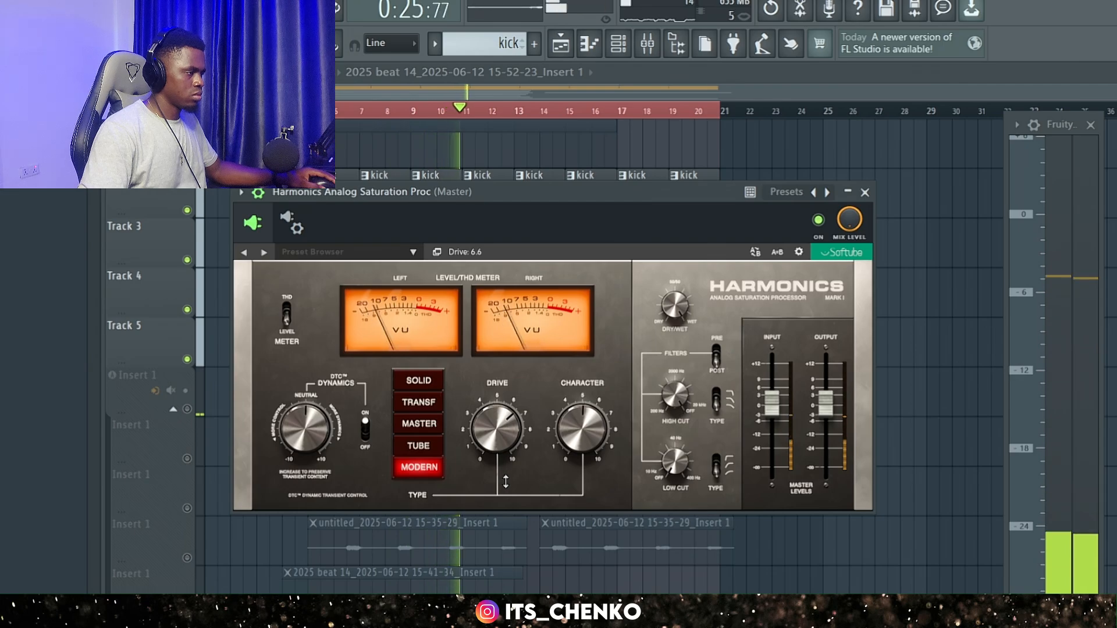
{"action": "left_click_drag", "start_coordinate": [507, 480], "coordinate": [509, 478]}
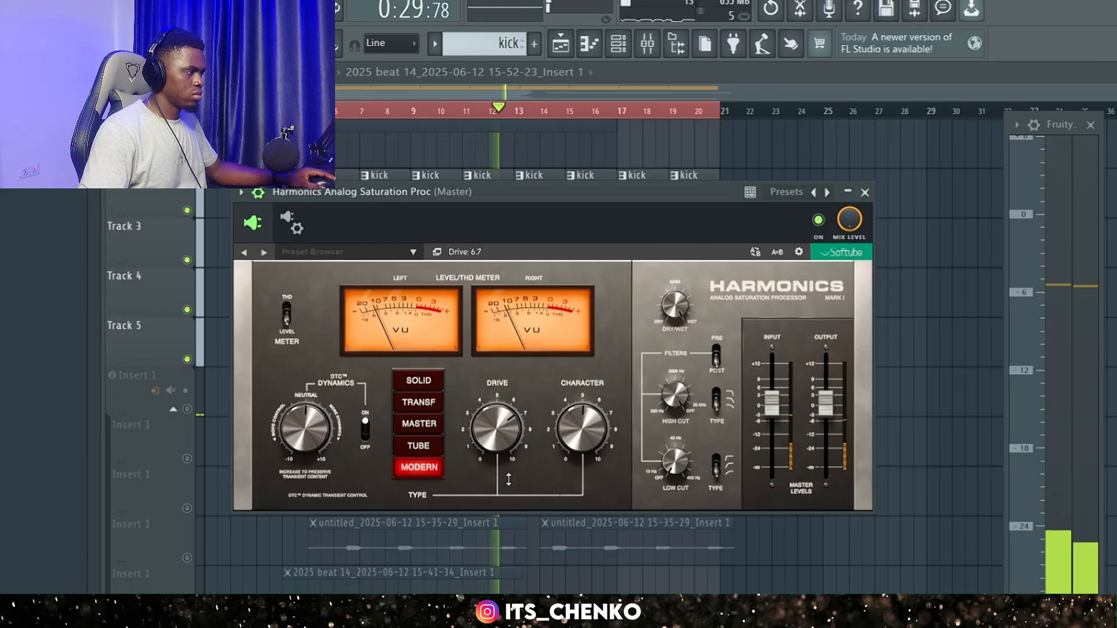
{"action": "left_click", "coordinate": [819, 221]}
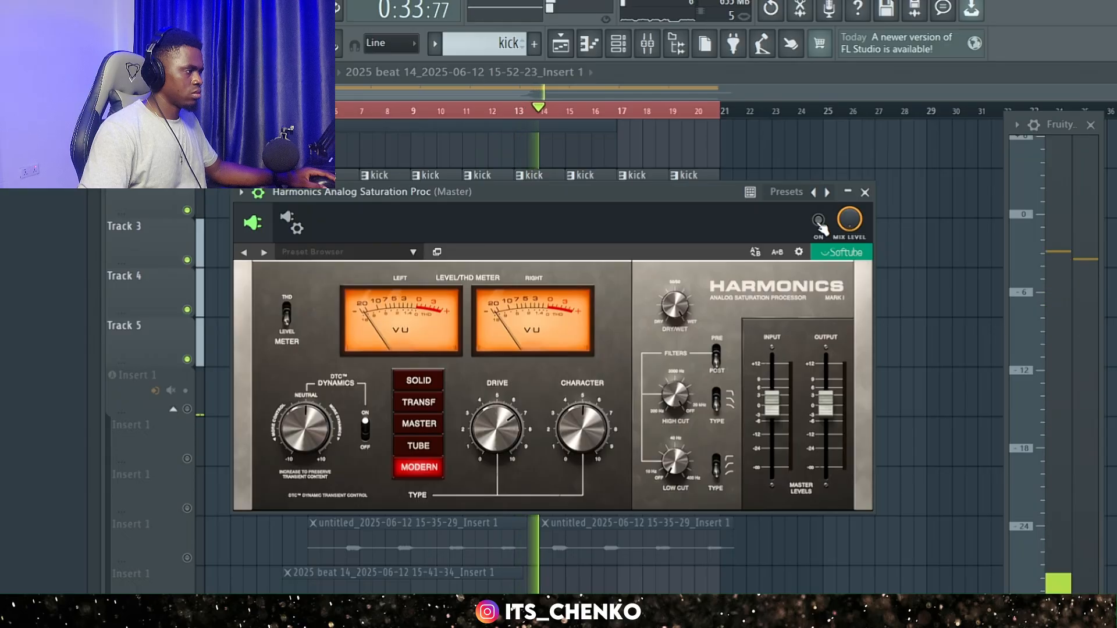
{"action": "left_click", "coordinate": [819, 221]}
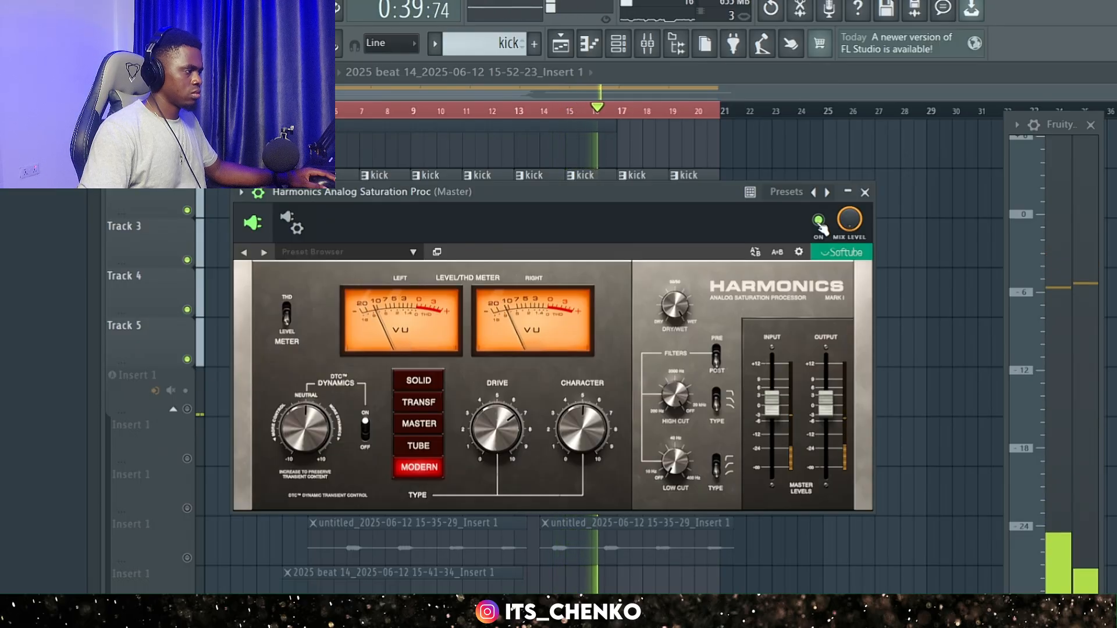
Switch the saturation type to TUBE and compare the playing beat with Harmonics bypassed and enabled.
{"action": "left_click", "coordinate": [423, 448]}
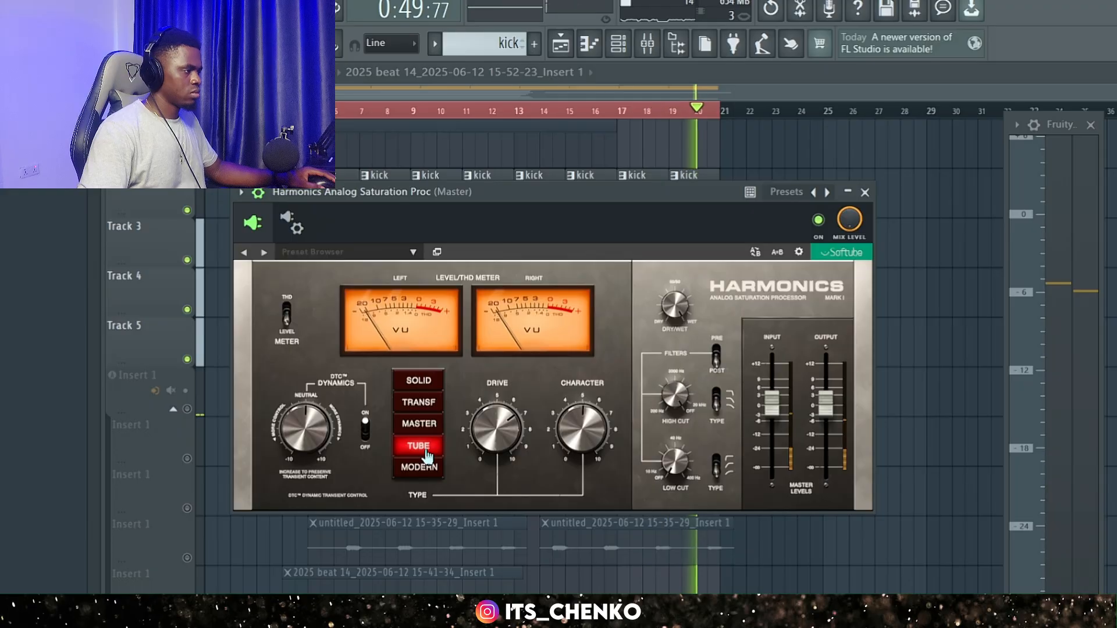
{"action": "left_click", "coordinate": [820, 220]}
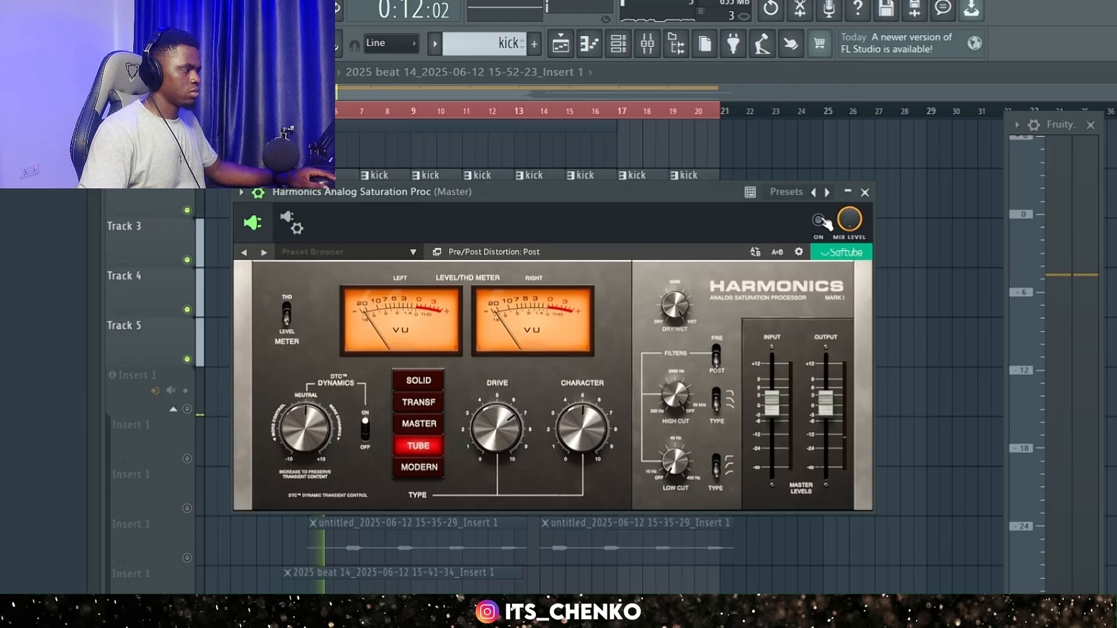
{"action": "left_click", "coordinate": [822, 221]}
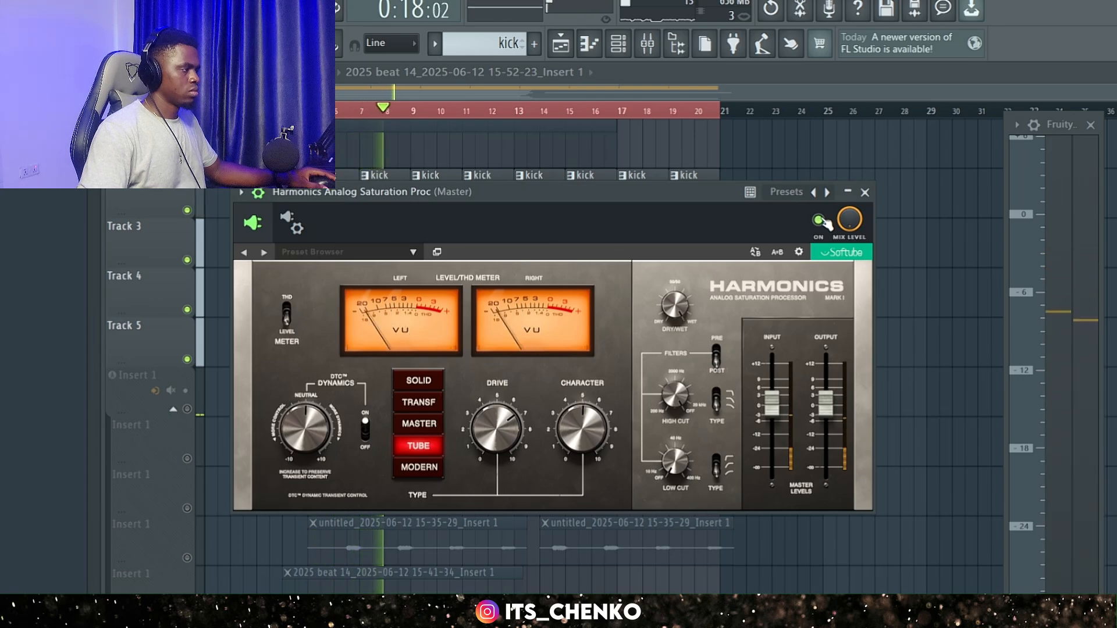
Switch to the MASTER type, lower Drive to 3.6, and compare the playing beat with Harmonics bypassed and enabled.
{"action": "left_click", "coordinate": [427, 428]}
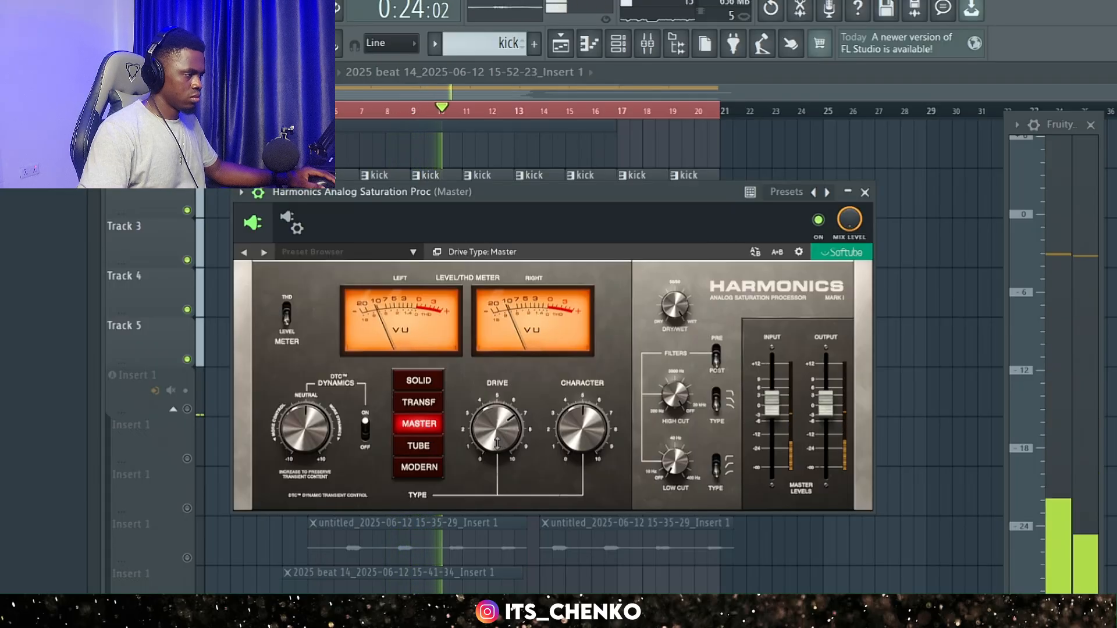
{"action": "left_click_drag", "start_coordinate": [497, 443], "coordinate": [506, 487]}
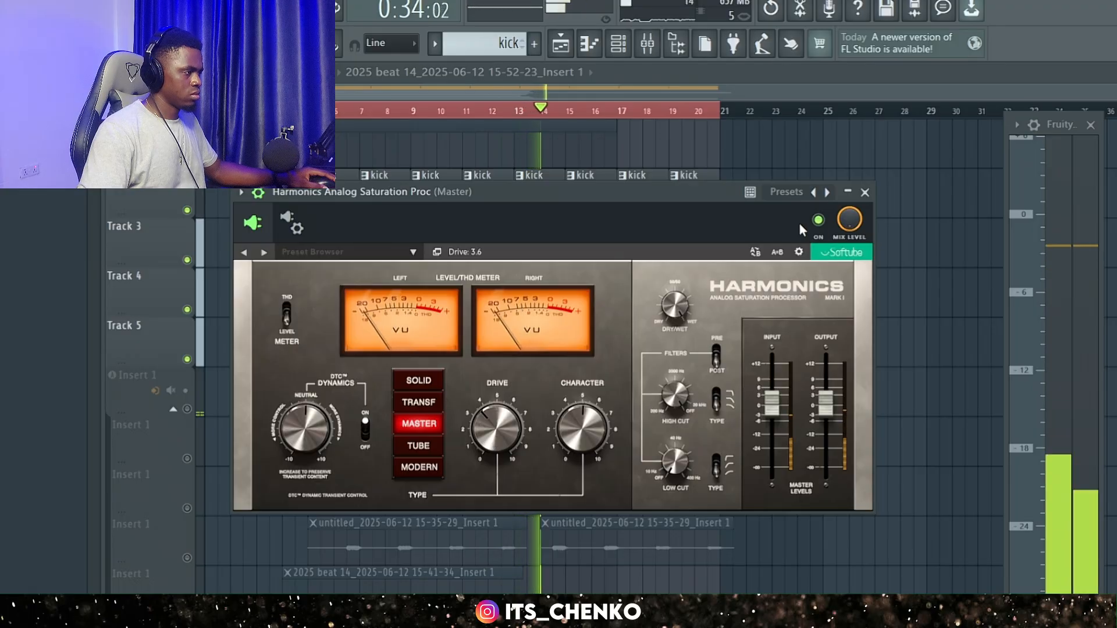
{"action": "left_click", "coordinate": [818, 221]}
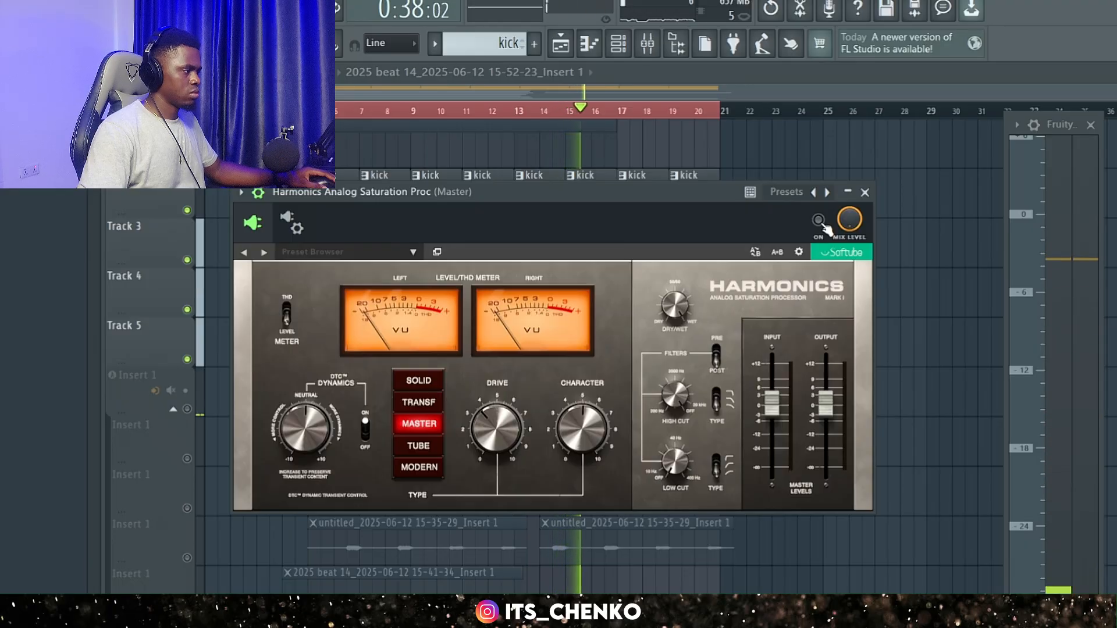
{"action": "left_click", "coordinate": [819, 220]}
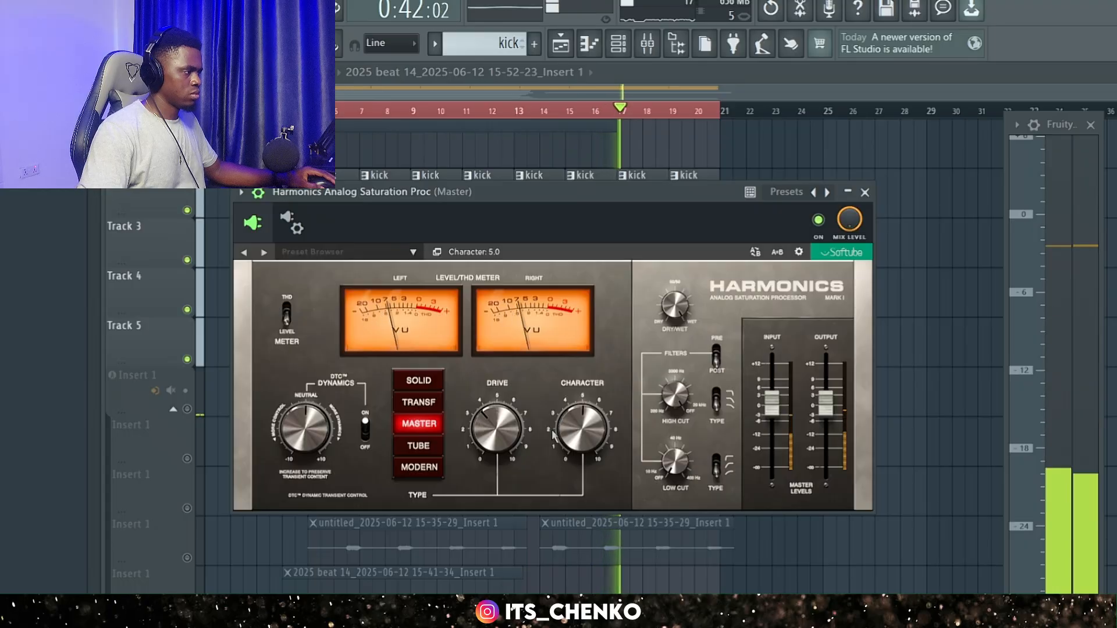
Raise Drive on the TRANSF type, switch to SOLID at Drive 6.7, and compare it with the bypassed sound before stopping playback.
{"action": "left_click", "coordinate": [427, 409]}
{"action": "left_click_drag", "start_coordinate": [516, 426], "coordinate": [522, 385]}
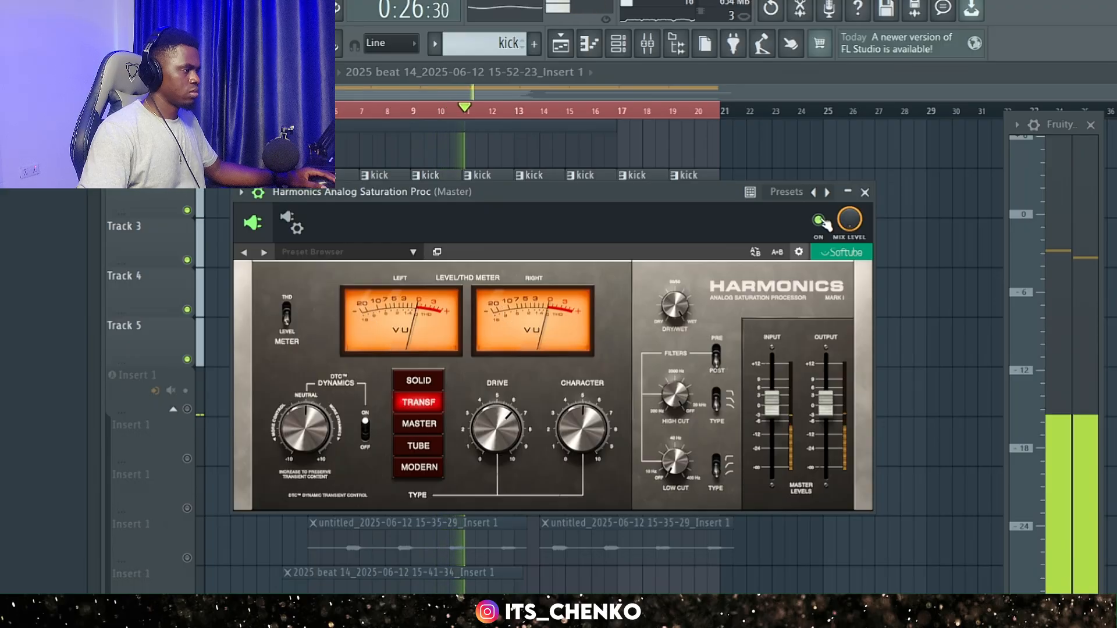
{"action": "left_click", "coordinate": [424, 384]}
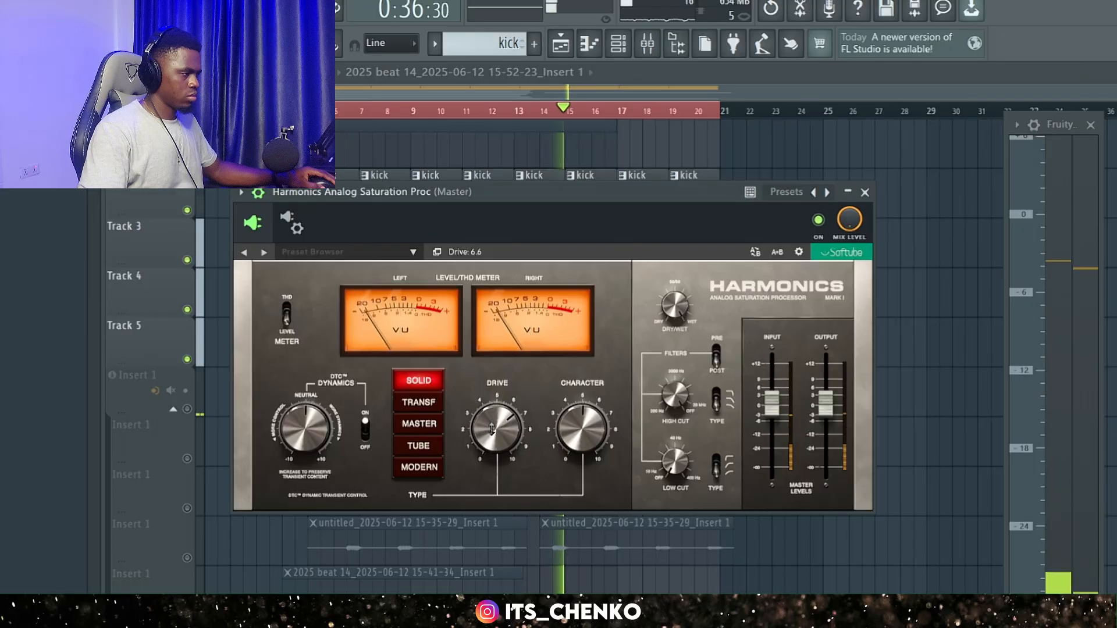
{"action": "left_click_drag", "start_coordinate": [491, 429], "coordinate": [491, 429]}
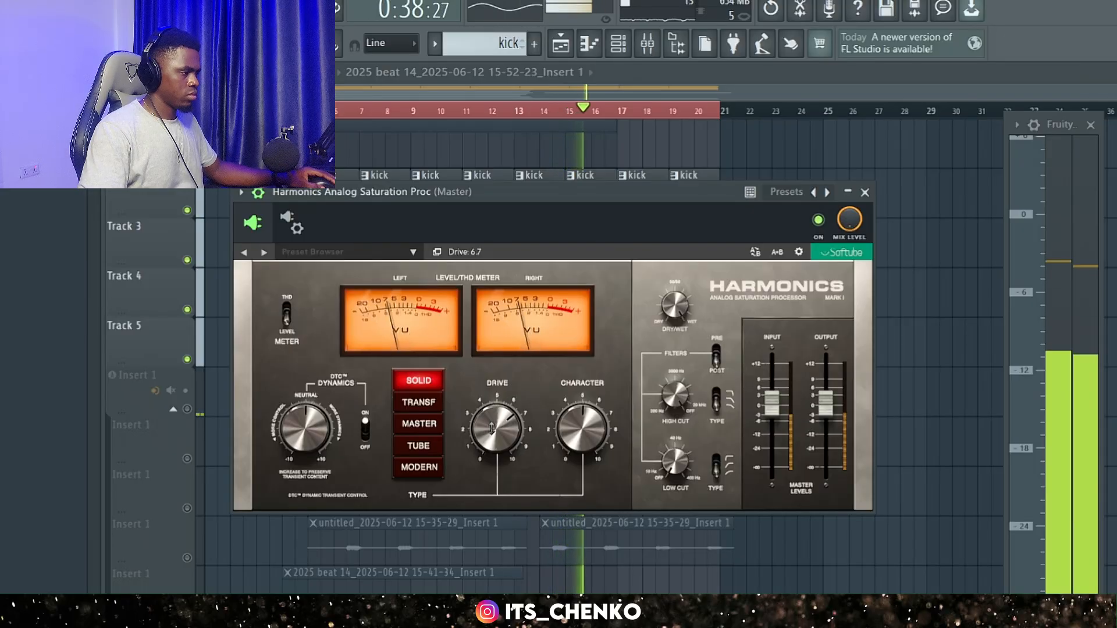
{"action": "left_click", "coordinate": [820, 221]}
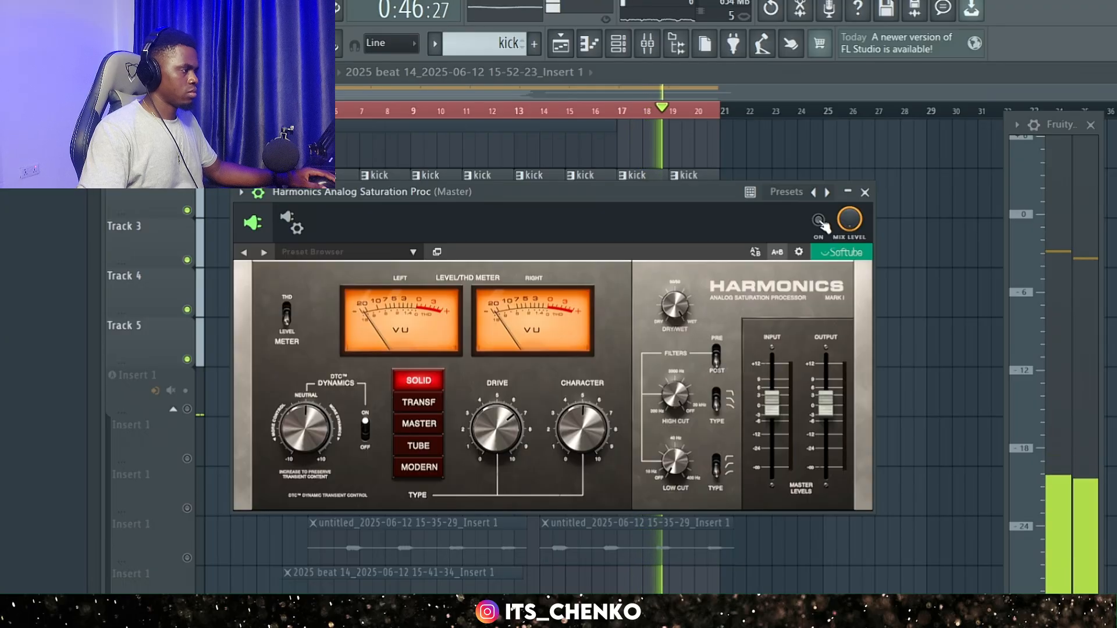
{"action": "left_click", "coordinate": [821, 221]}
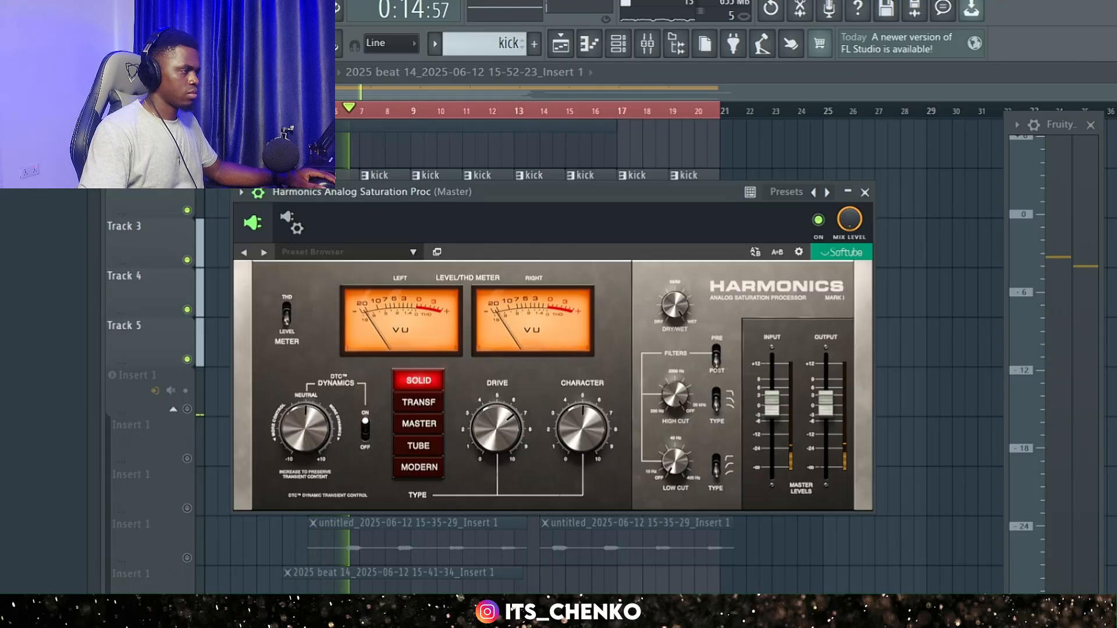
{"action": "key", "text": "space"}
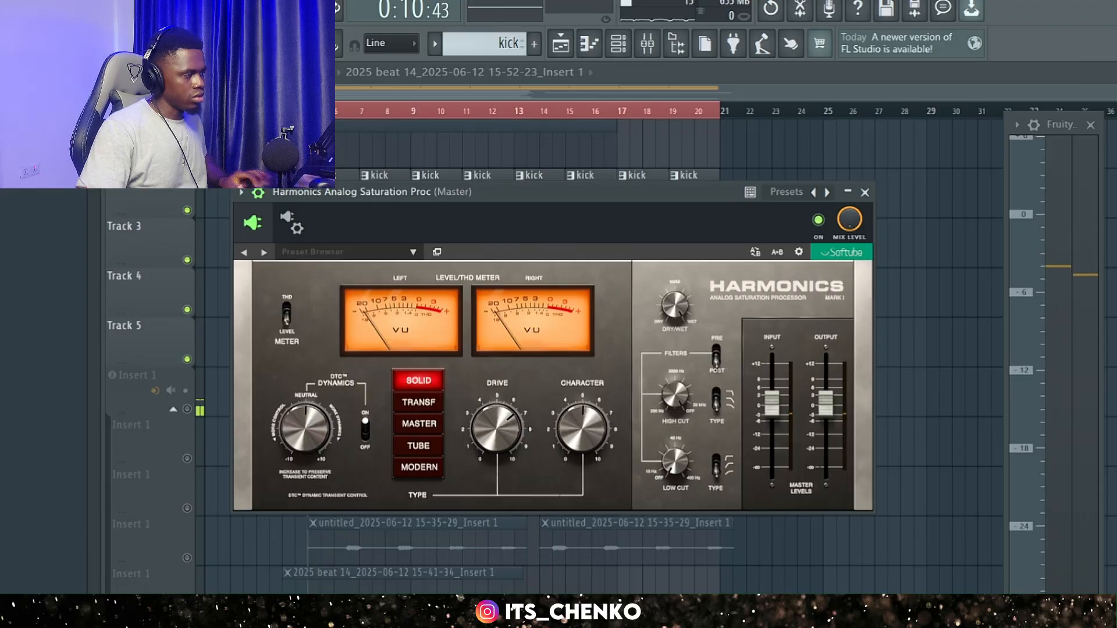